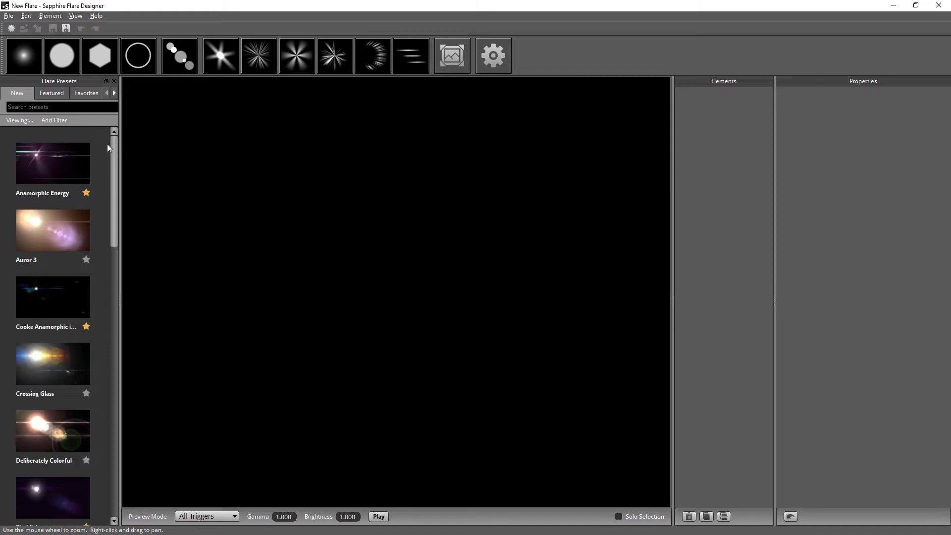
Widen the Flare Presets browser to show two columns of presets.
scroll(101, 223, "down", 10)
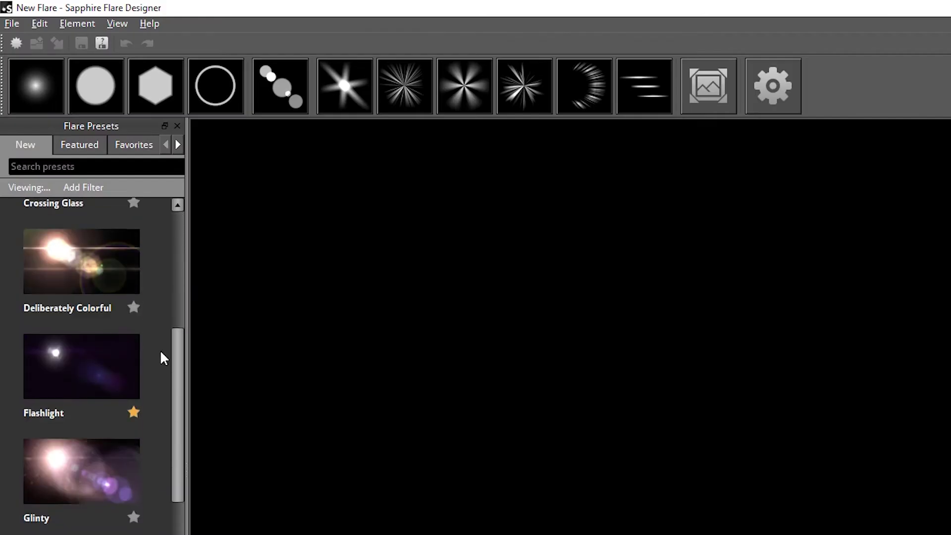
scroll(143, 474, "down", 10)
left_click_drag(178, 495, 175, 180)
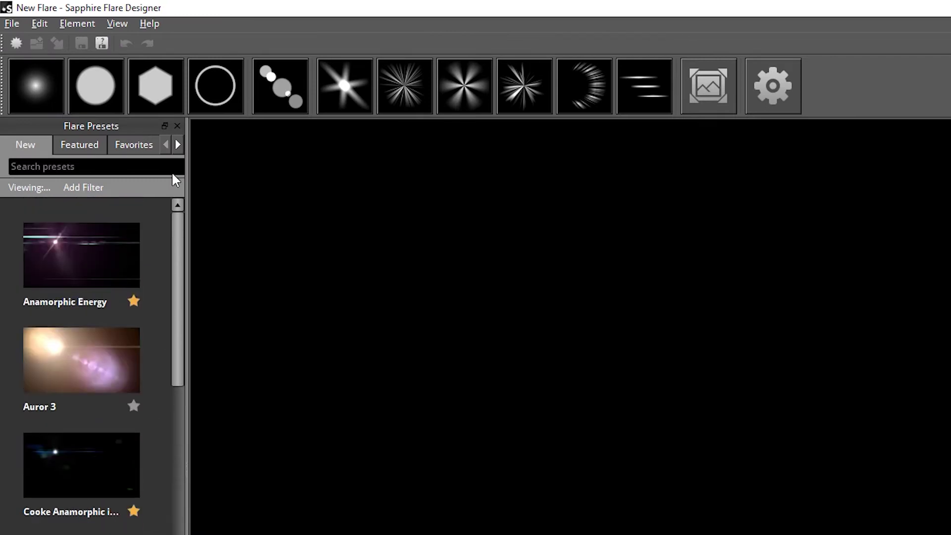
left_click_drag(187, 130, 326, 164)
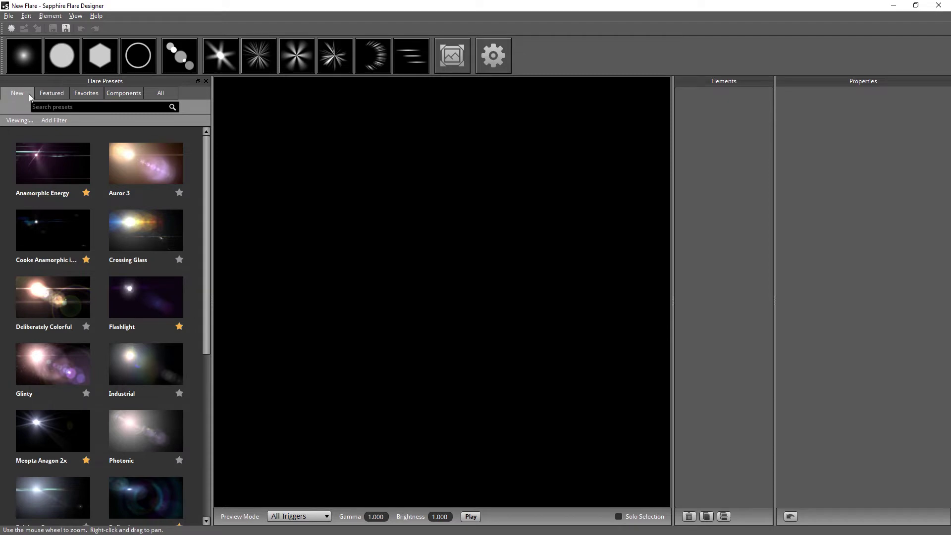
Browse the Featured, Favorites and Components preset tabs, then list all presets.
left_click(64, 94)
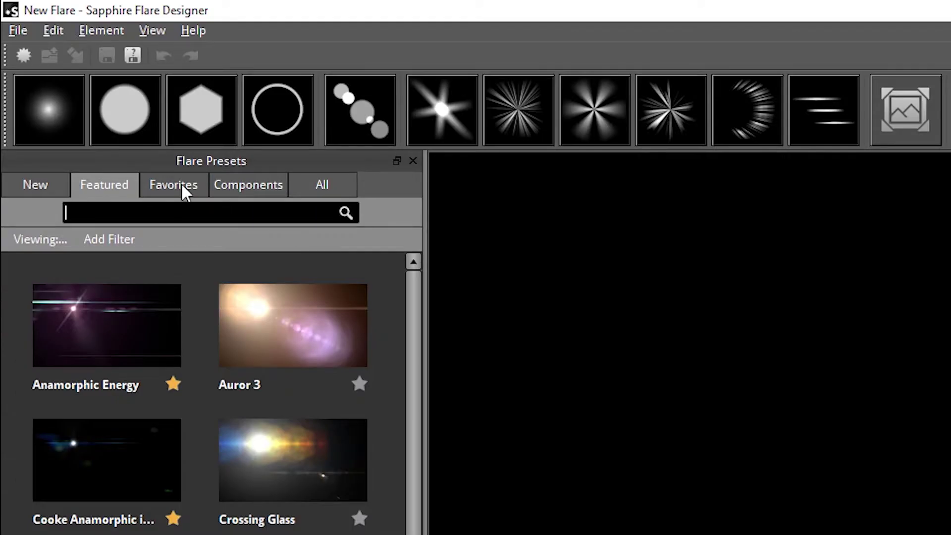
left_click(183, 187)
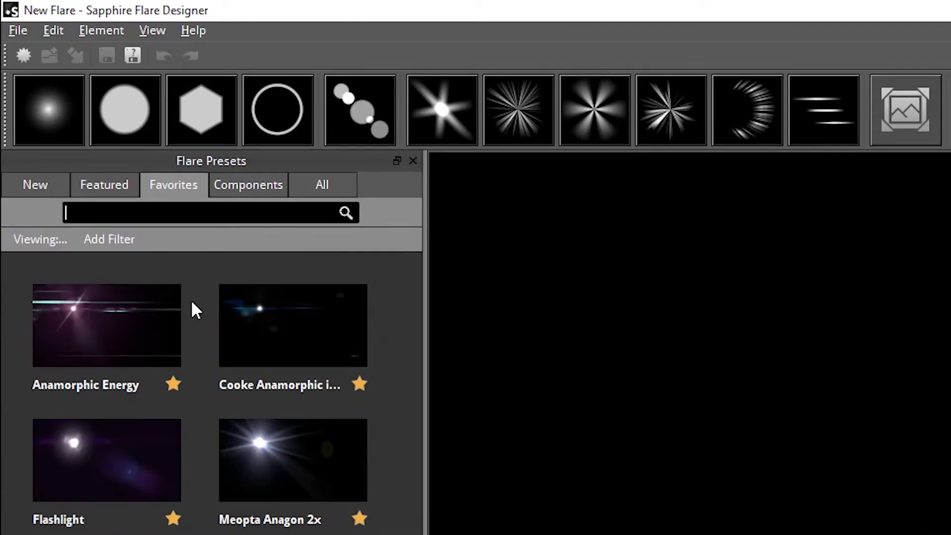
left_click(263, 187)
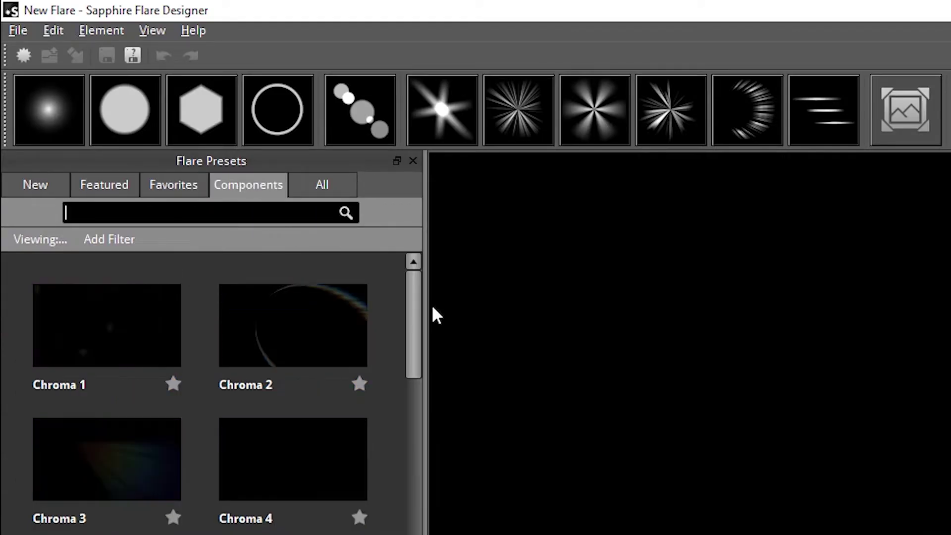
scroll(419, 346, "down", 10)
scroll(154, 304, "down", 5)
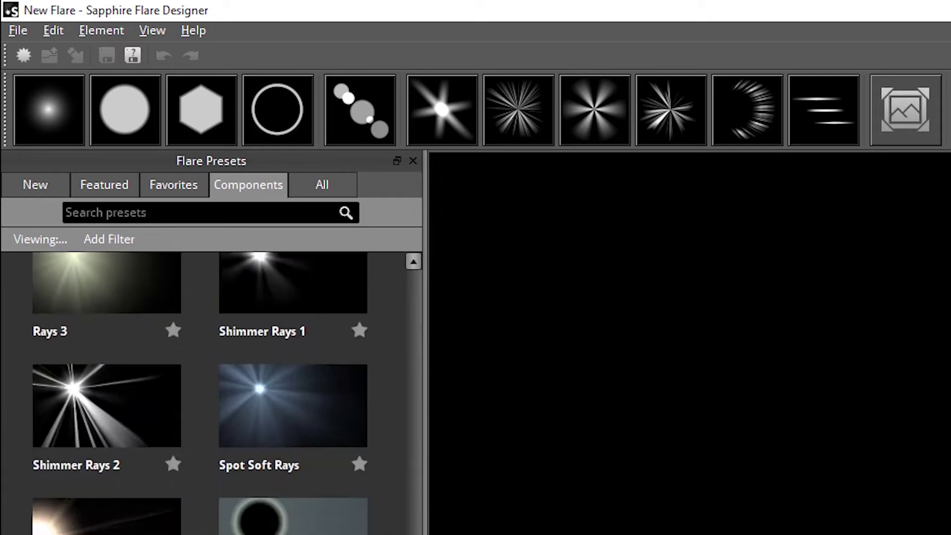
scroll(153, 304, "up", 20)
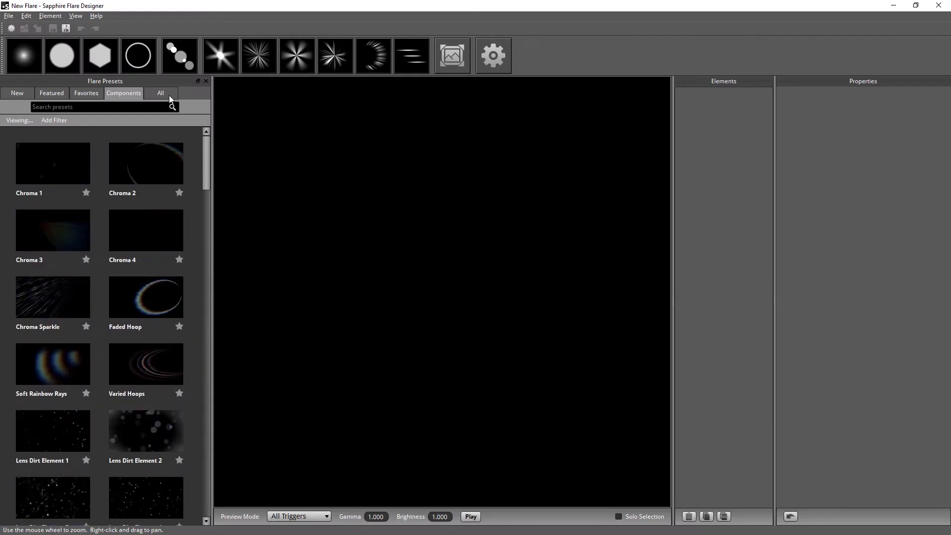
left_click(162, 97)
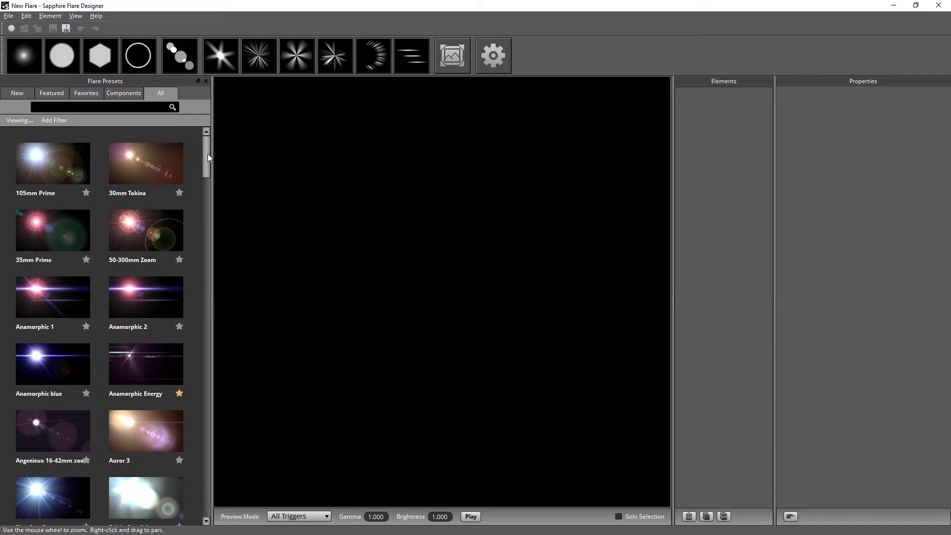
left_click_drag(204, 150, 208, 376)
Load the favorited Anamorphic Energy preset as the starting flare.
left_click(86, 93)
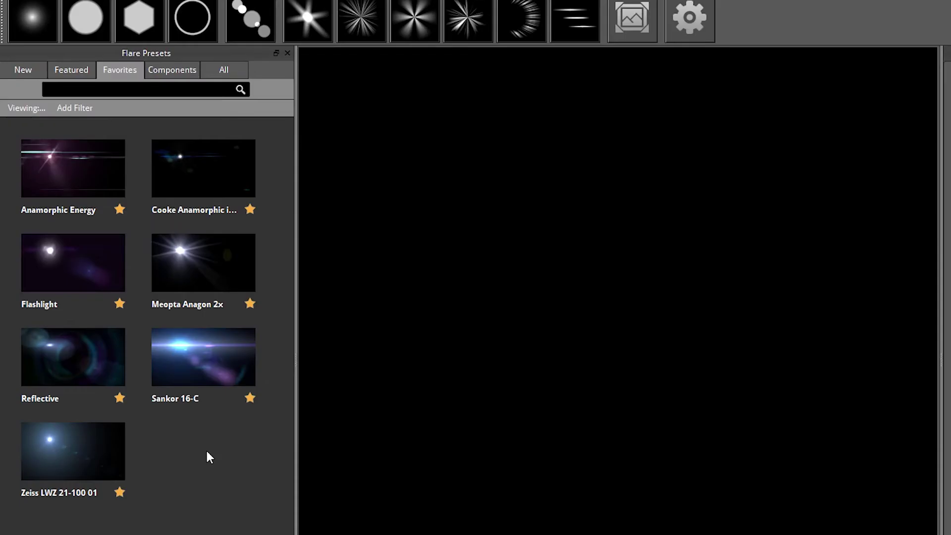
left_click(686, 482)
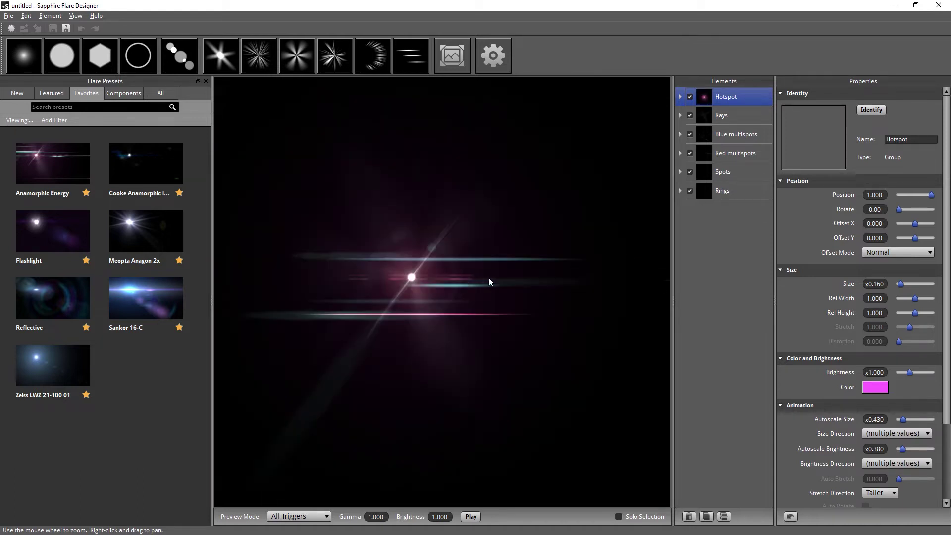
left_click_drag(499, 219, 500, 203)
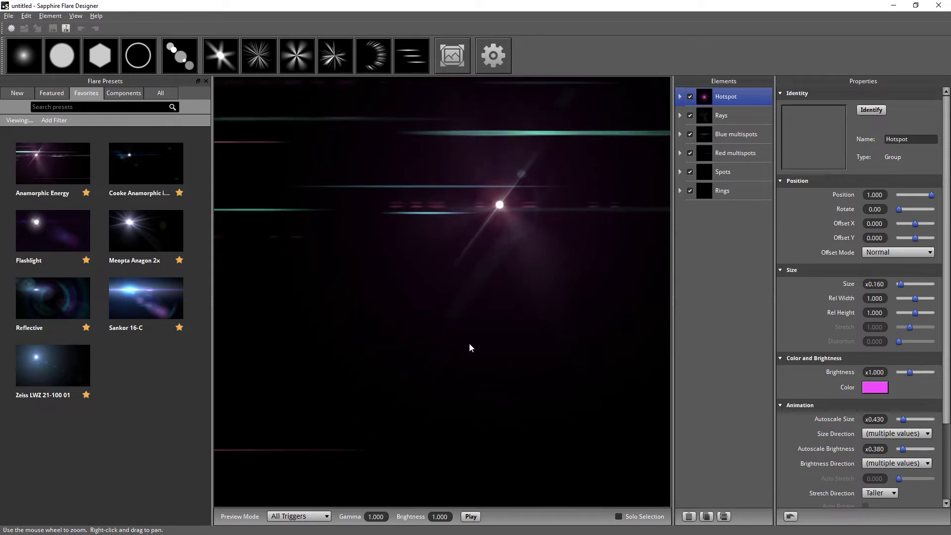
left_click_drag(470, 346, 630, 449)
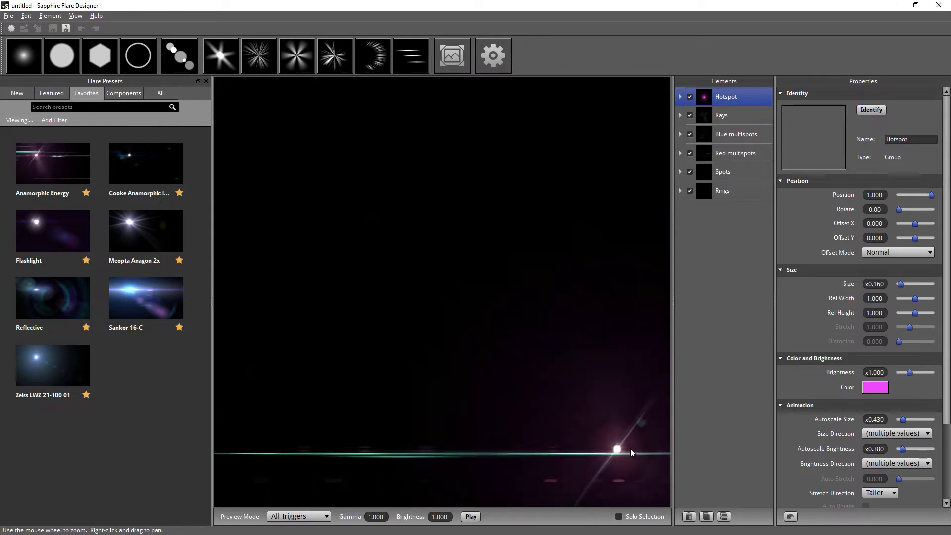
left_click_drag(286, 399, 387, 273)
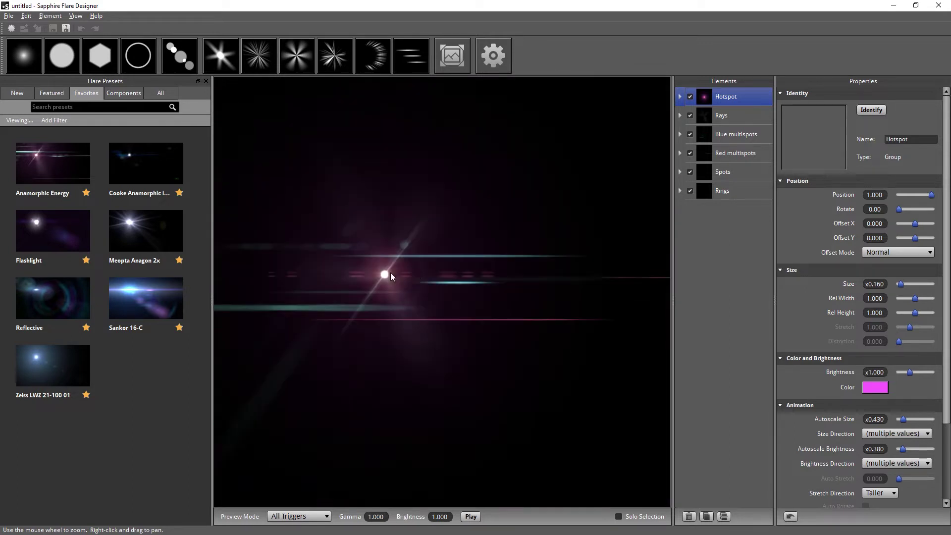
left_click(446, 278)
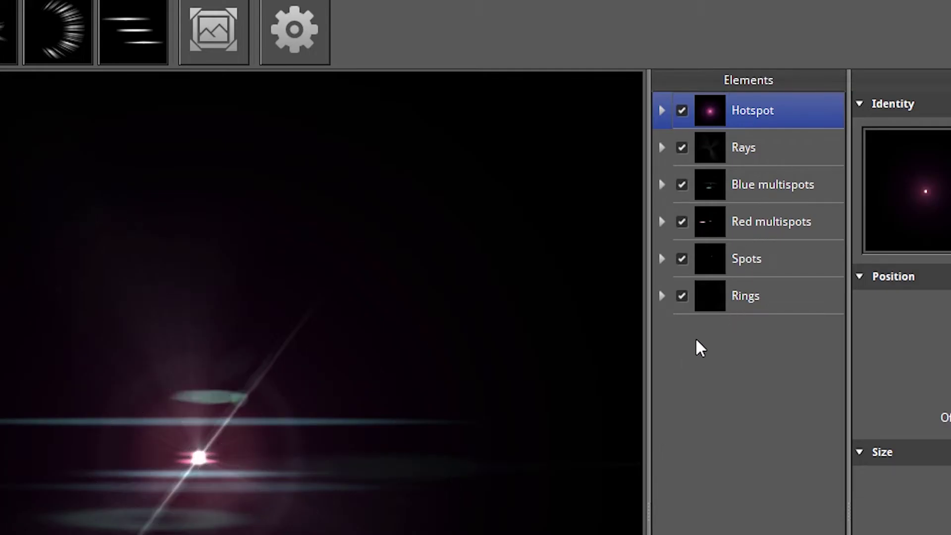
left_click(662, 110)
left_click(662, 368)
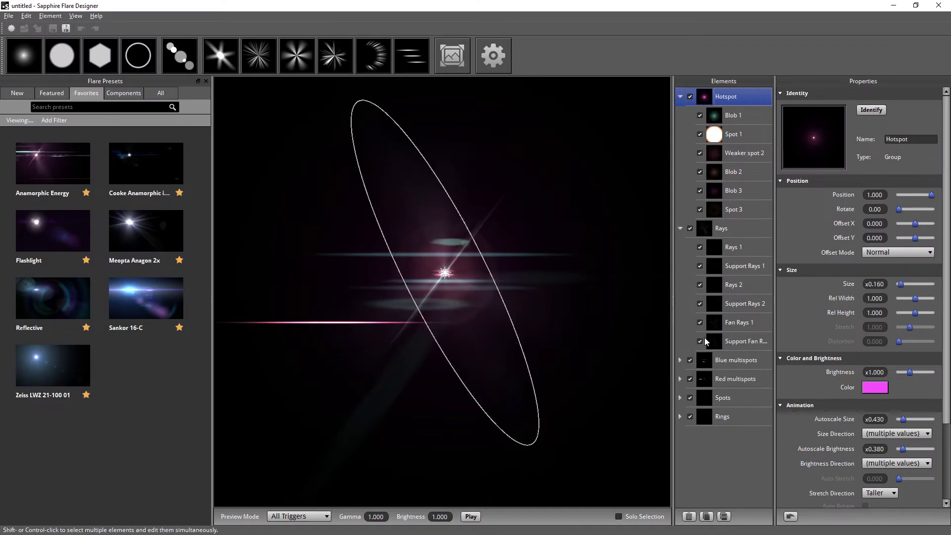
left_click(679, 228)
left_click(680, 96)
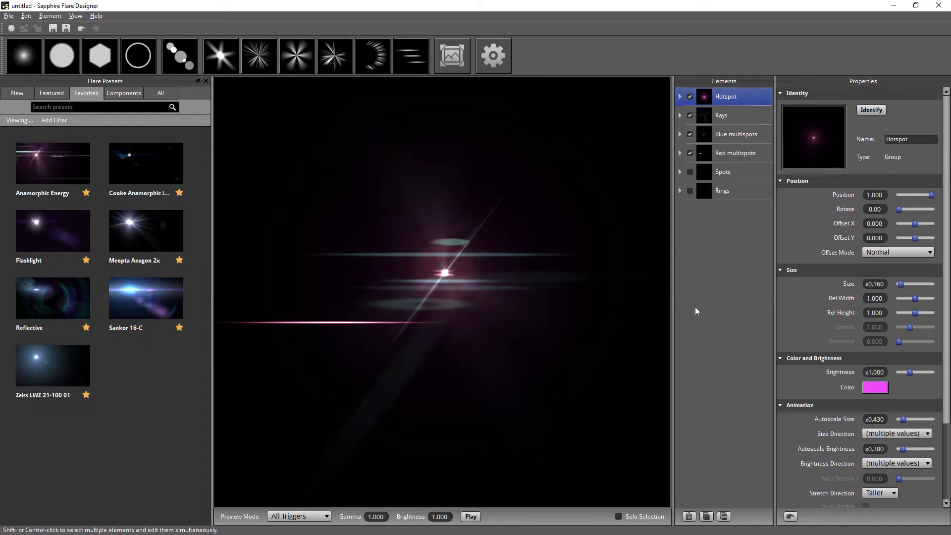
left_click(566, 275)
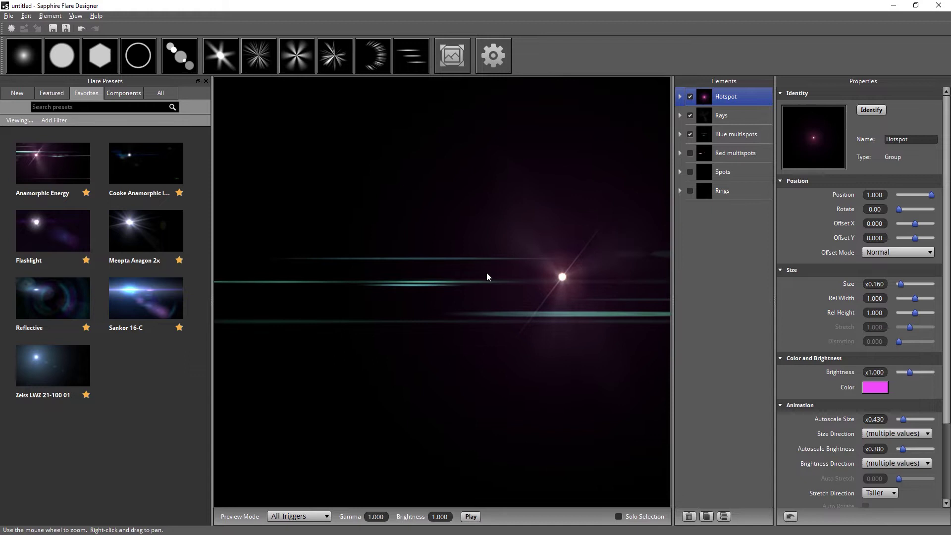
left_click(430, 271)
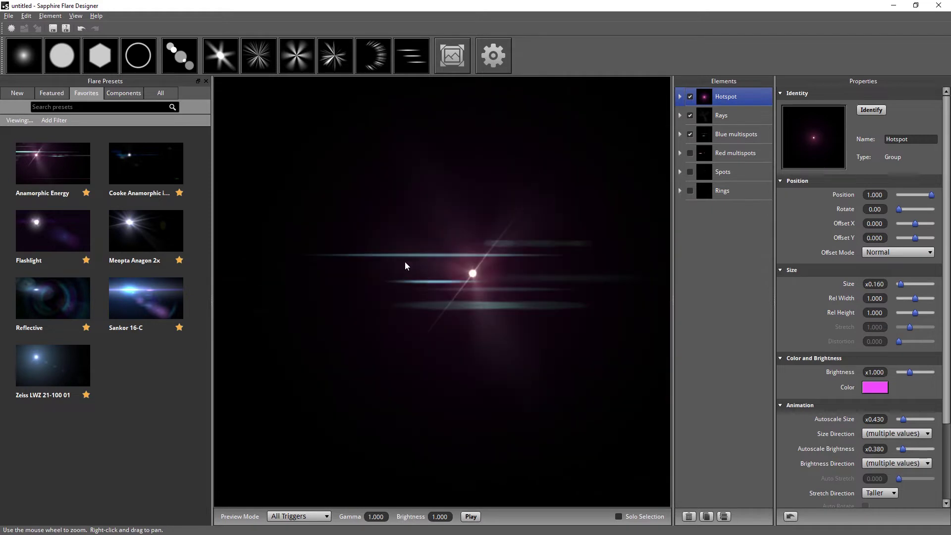
left_click(298, 270)
left_click(441, 271)
left_click(721, 191)
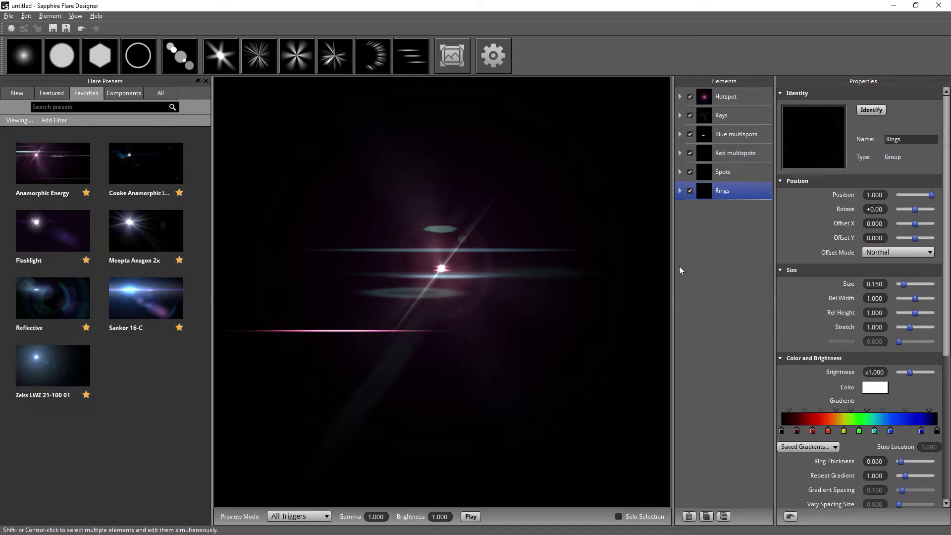
left_click_drag(309, 181, 350, 295)
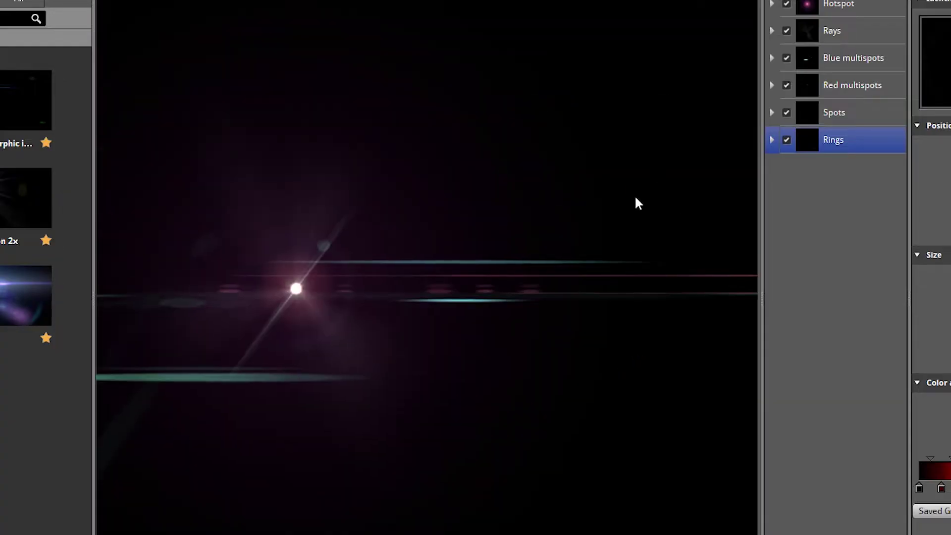
left_click(645, 217)
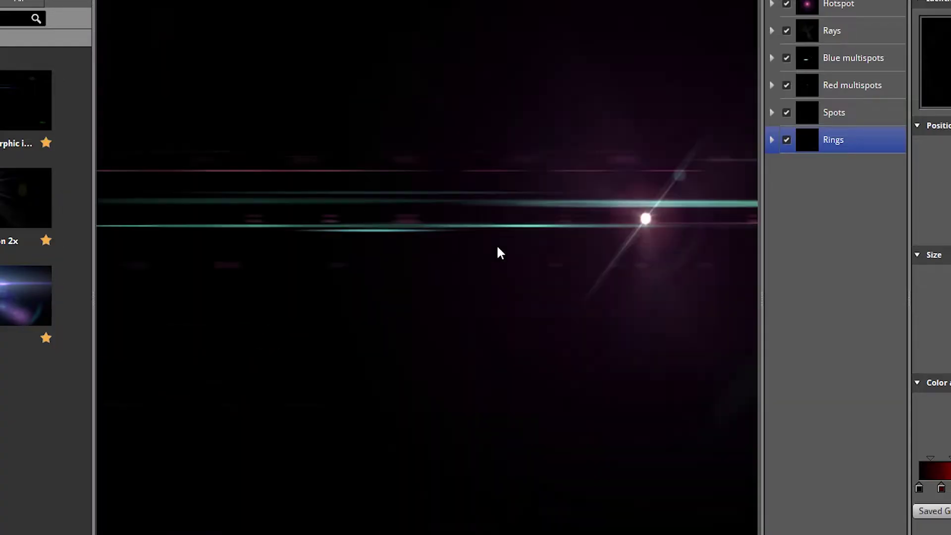
left_click(432, 272)
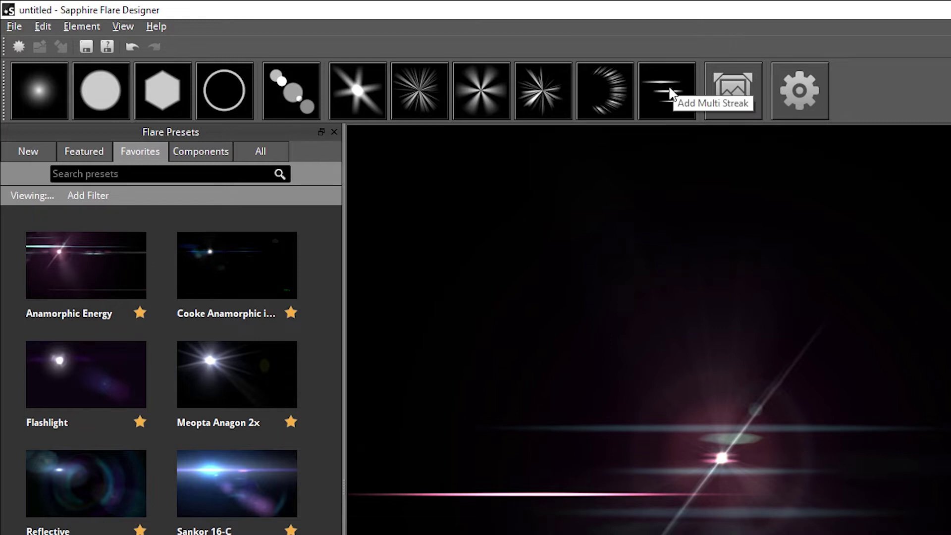
Add a ring element to the flare and name it 'Large faint ring'.
left_click(218, 91)
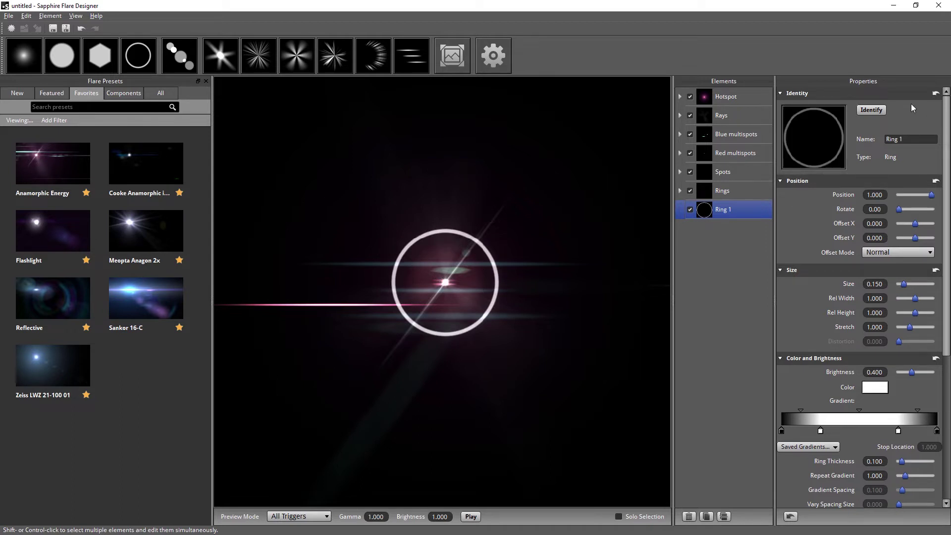
left_click(893, 138)
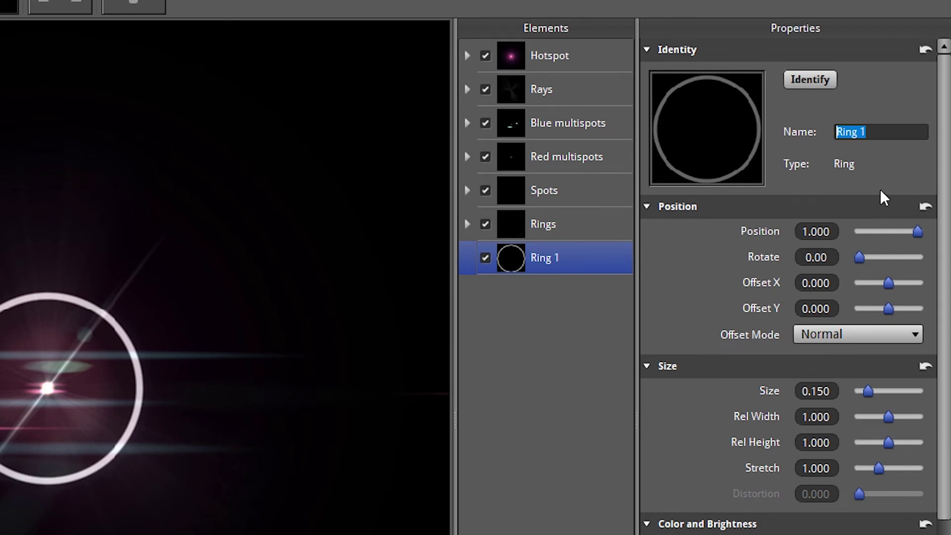
type("Large faint ring")
key("Return")
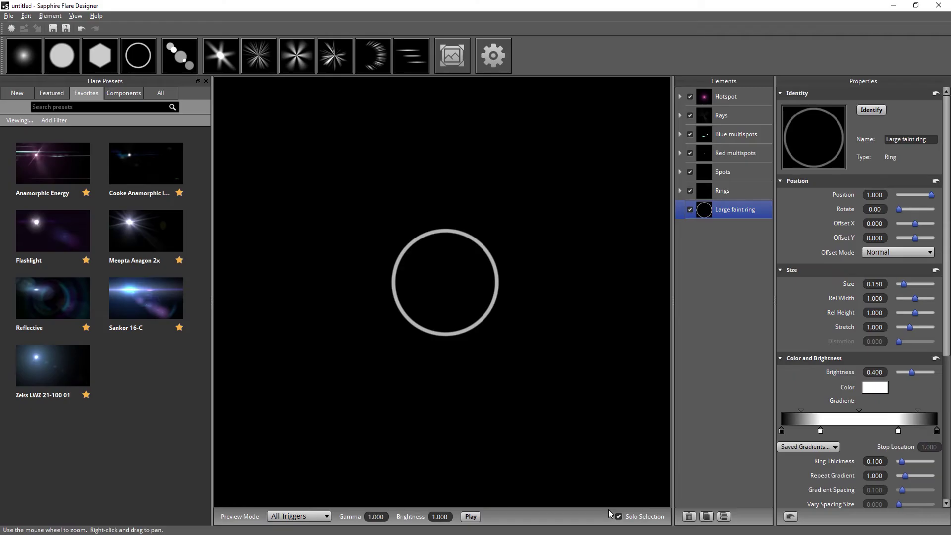
left_click_drag(312, 273, 600, 450)
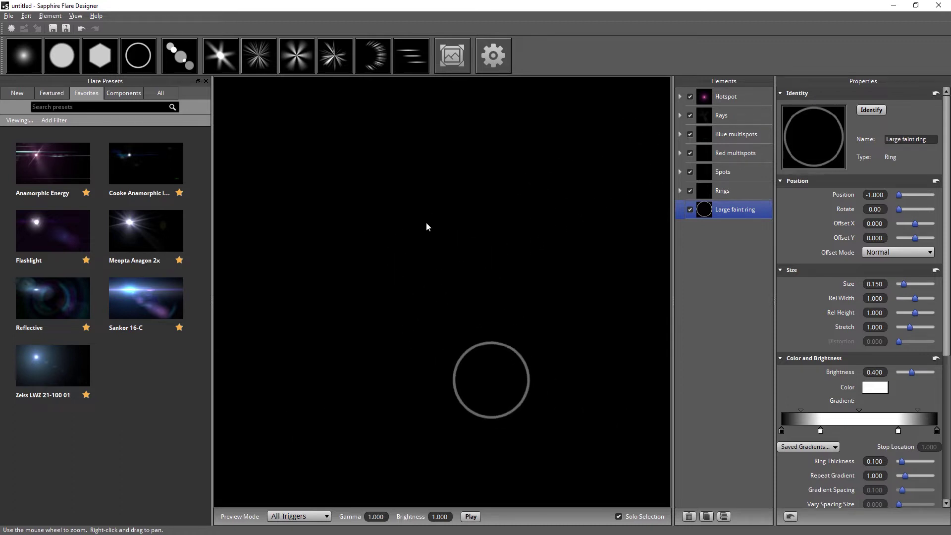
left_click_drag(447, 304, 448, 250)
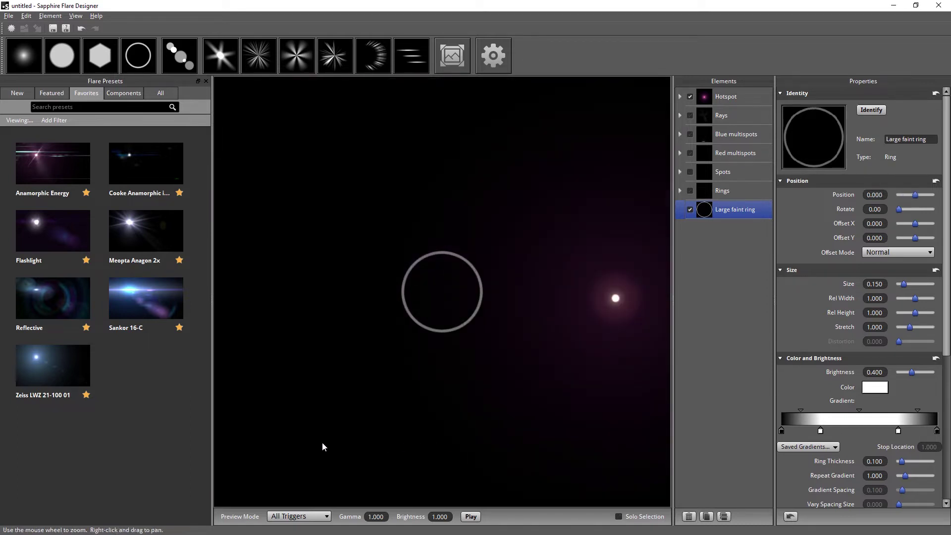
left_click_drag(916, 198, 935, 198)
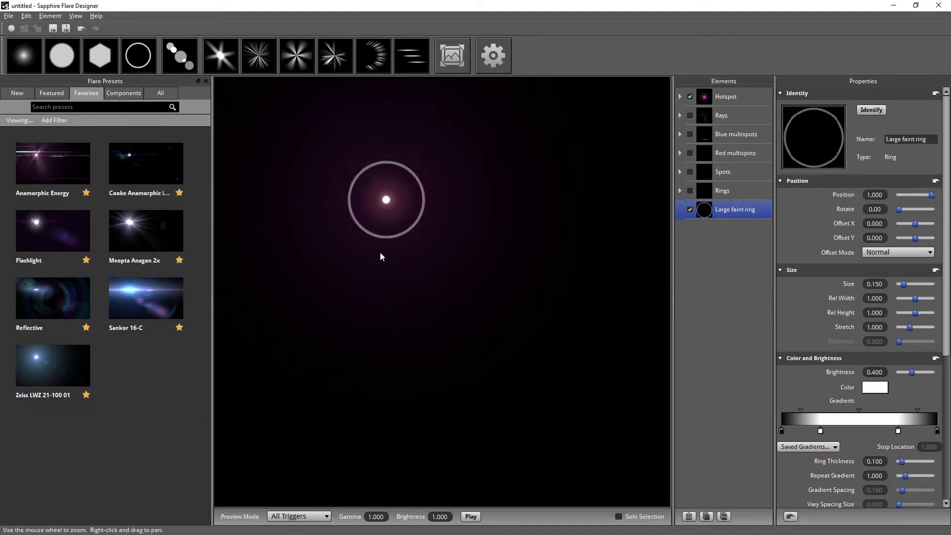
key("s")
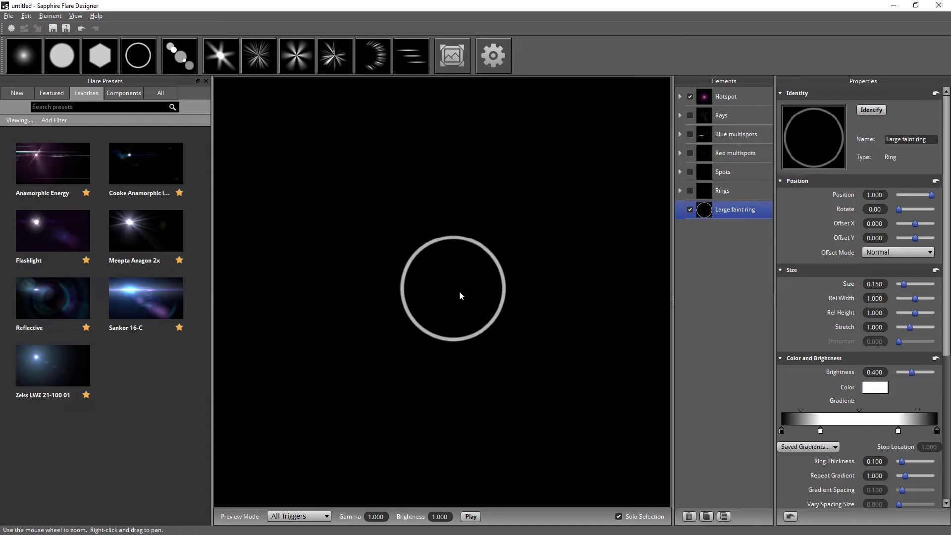
Reshape the ring into a wide ellipse: Stretch 0.201, Distortion 0.025.
left_click_drag(459, 295, 437, 289)
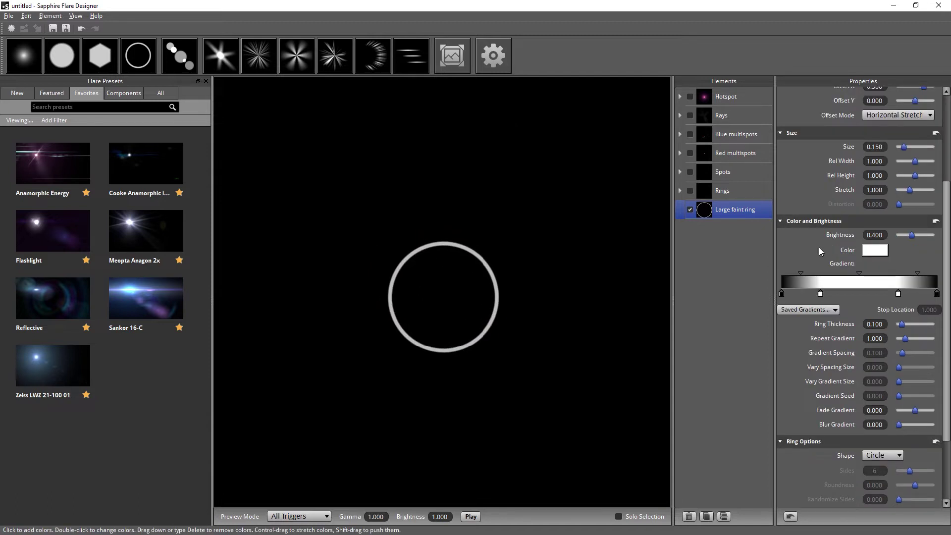
mouse_move(948, 255)
left_mouse_down()
mouse_move(949, 228)
mouse_move(948, 237)
left_mouse_up()
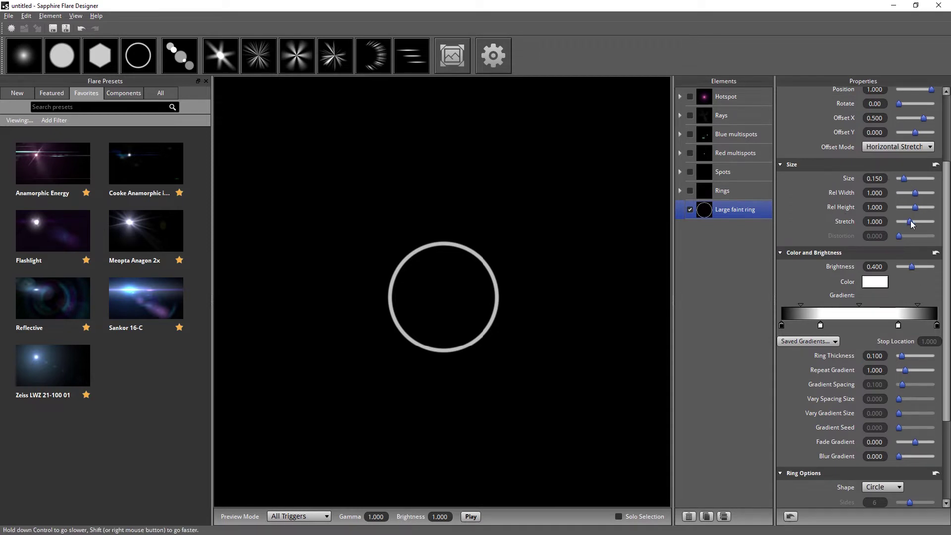
left_click_drag(910, 223, 922, 224)
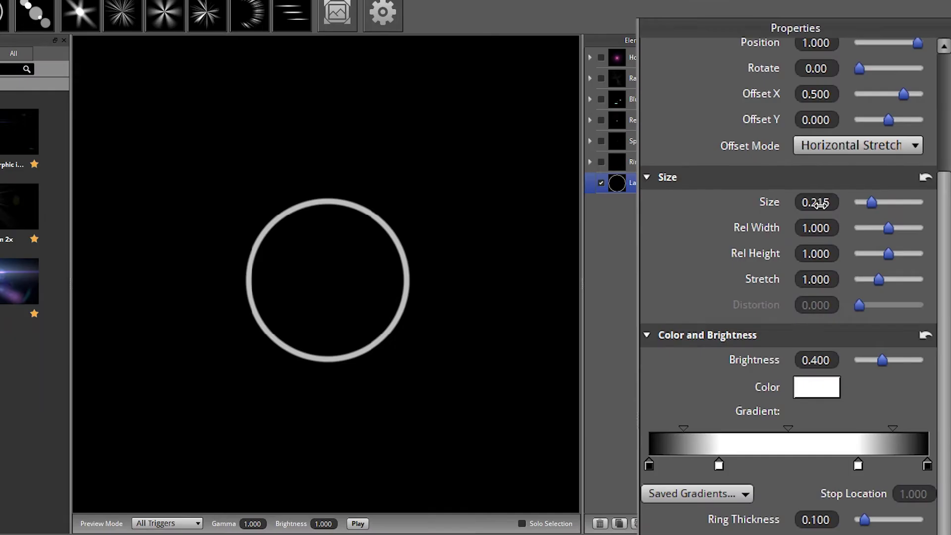
left_click_drag(874, 179, 877, 187)
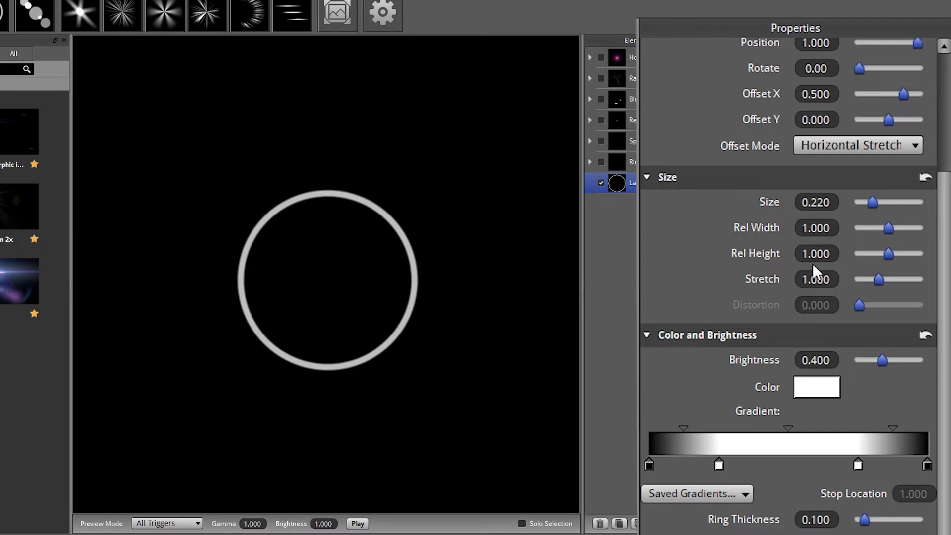
left_click_drag(818, 279, 862, 312)
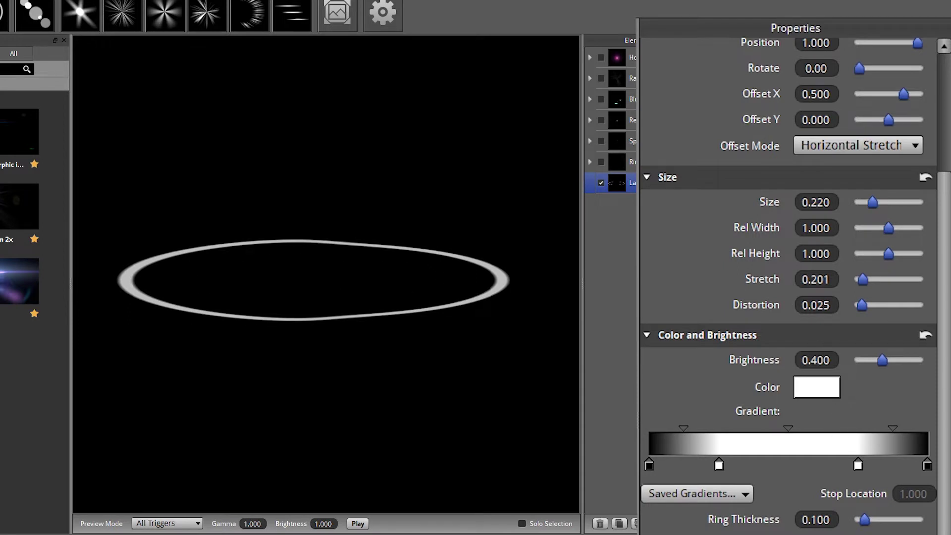
scroll(765, 265, "down", 3)
Preview the rainbow, pink-green-purple and blue-cyan saved gradients on the ring.
left_click(702, 369)
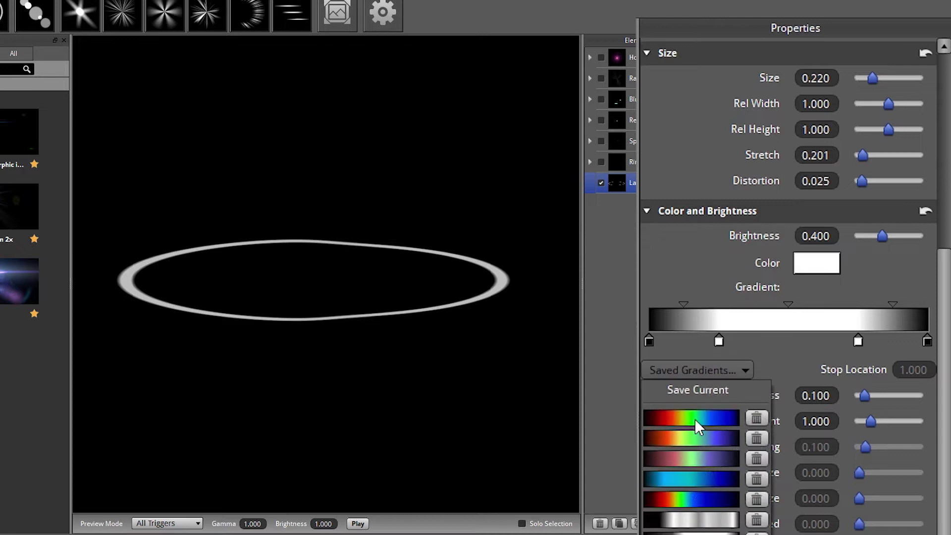
left_click(693, 421)
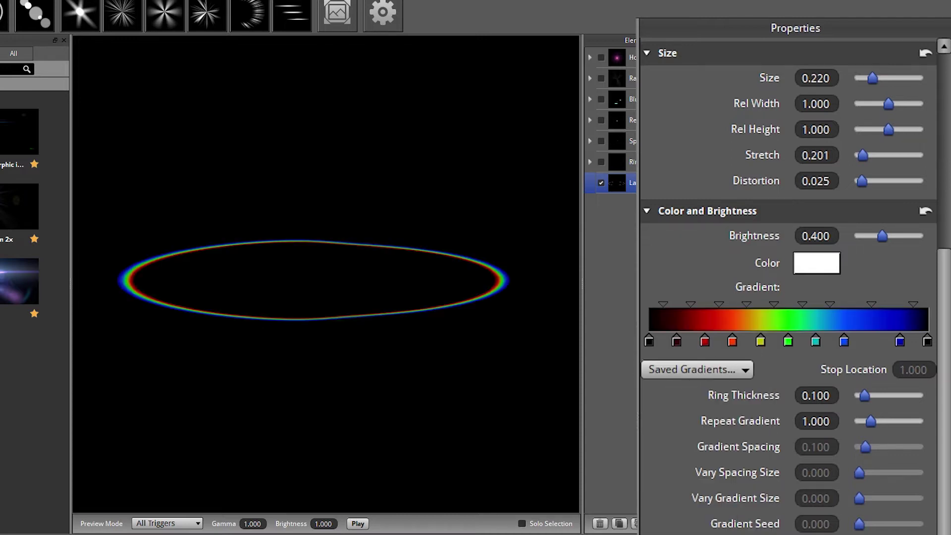
left_click(698, 371)
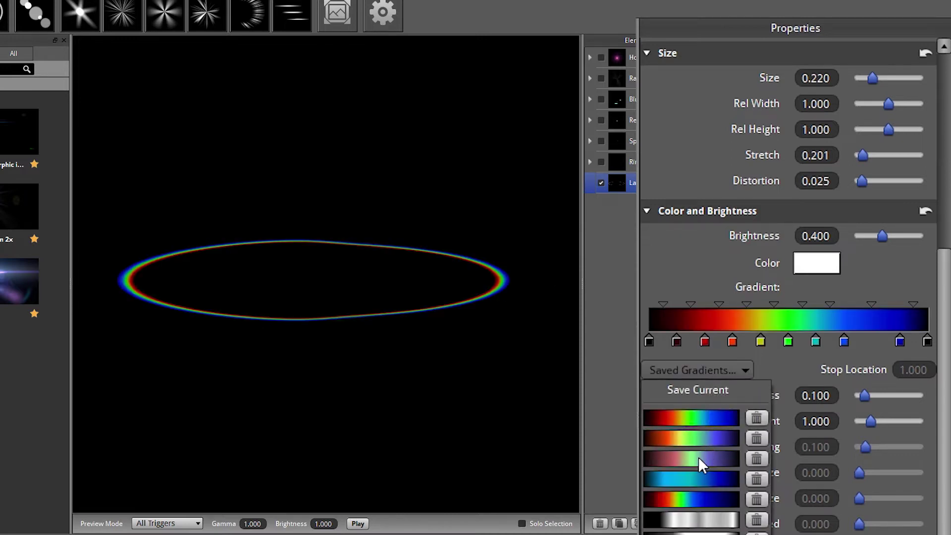
left_click(698, 456)
left_click(696, 371)
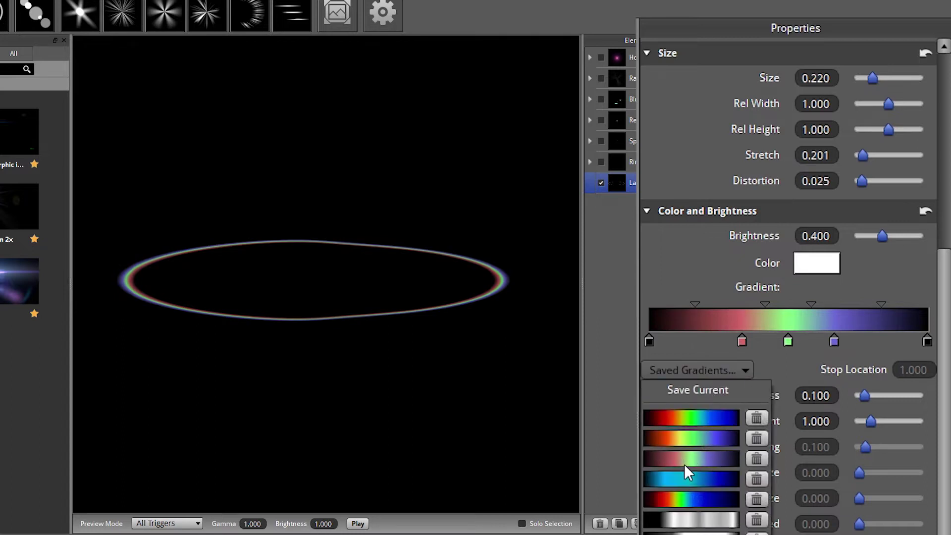
left_click(691, 477)
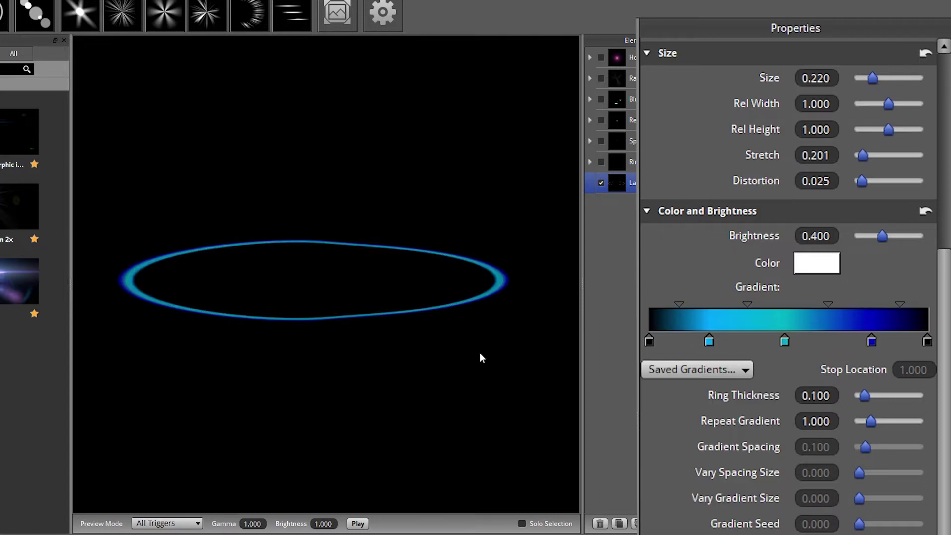
Try a lighter cyan-purple gradient, then select and test the gradient stops.
left_click(680, 368)
left_click(701, 523)
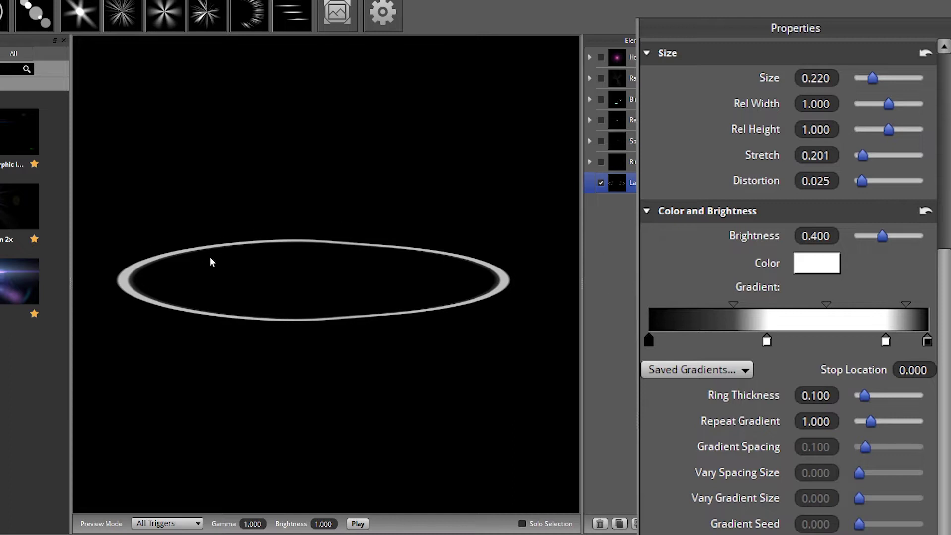
left_click(766, 339)
mouse_move(648, 340)
left_mouse_down()
mouse_move(681, 339)
mouse_move(648, 340)
left_mouse_up()
Move the middle gradient stop to the left.
left_click_drag(771, 340, 684, 340)
left_click(653, 375)
left_click(754, 341)
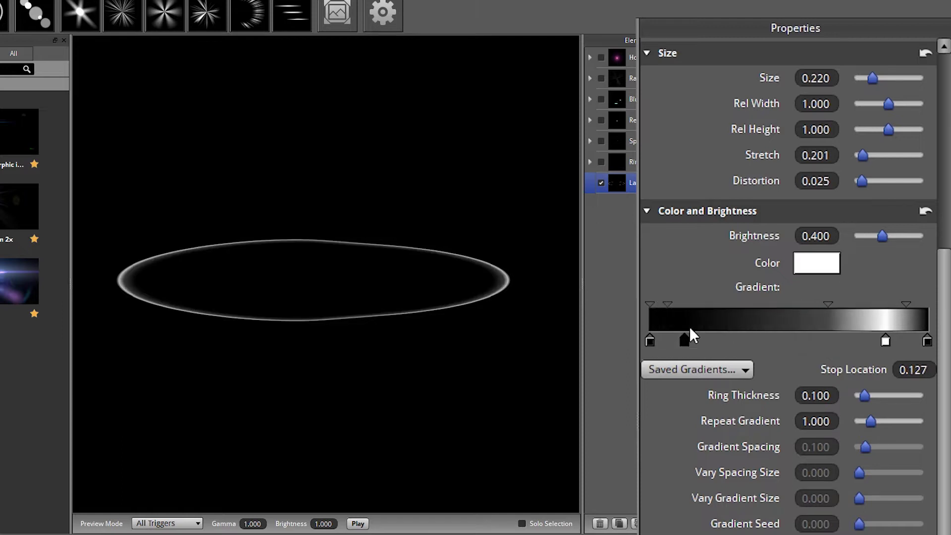
Make the first two gradient stops white and move the third stop to 0.732.
left_click(649, 341)
double_click(647, 341)
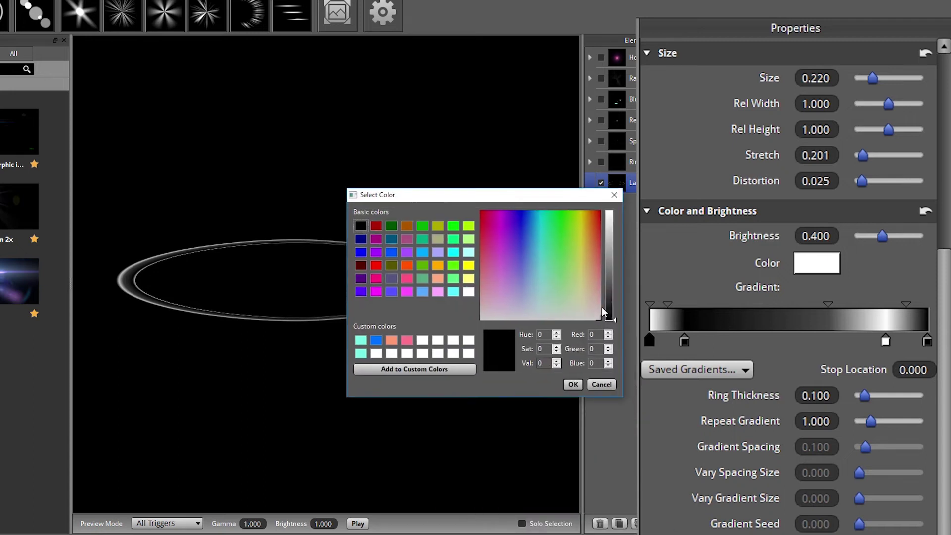
left_click_drag(611, 244, 612, 201)
left_click(573, 384)
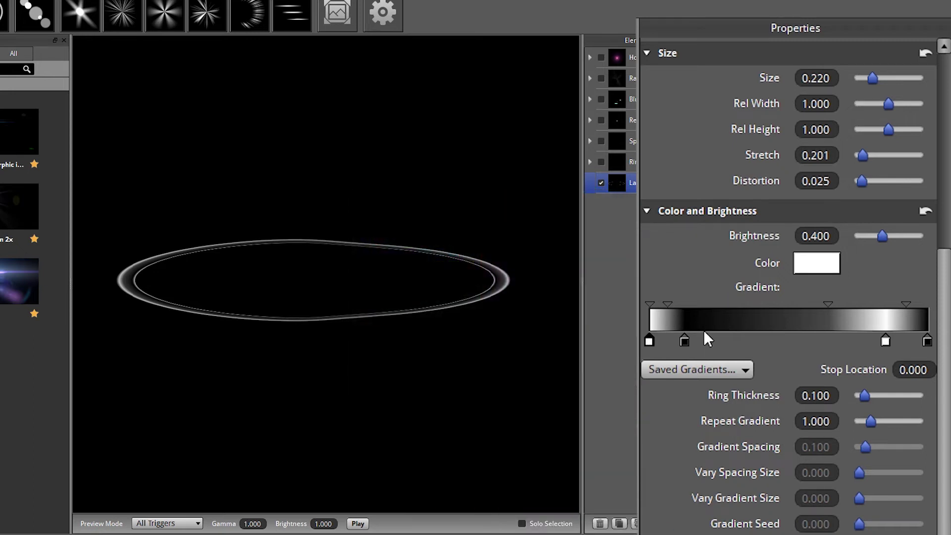
double_click(684, 341)
left_click_drag(612, 248, 612, 206)
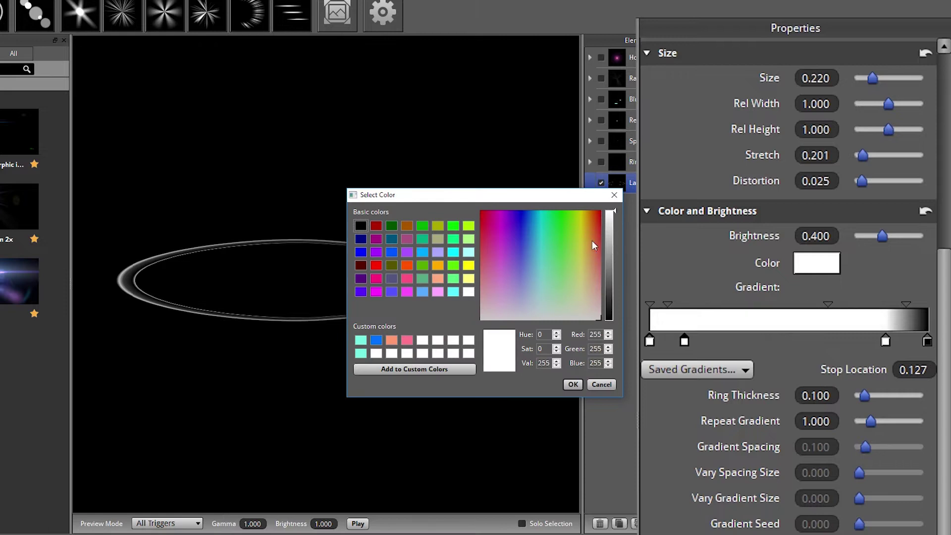
left_click(573, 385)
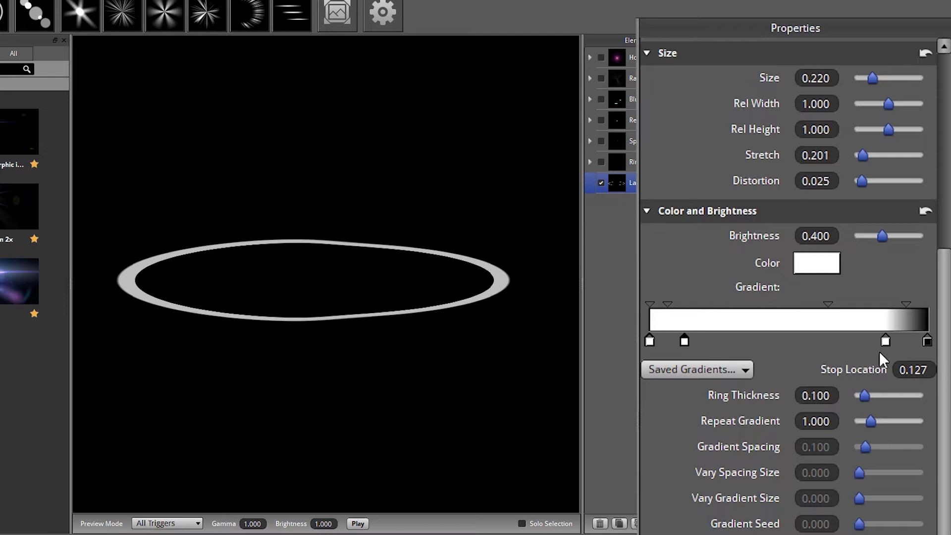
left_click_drag(880, 342, 852, 341)
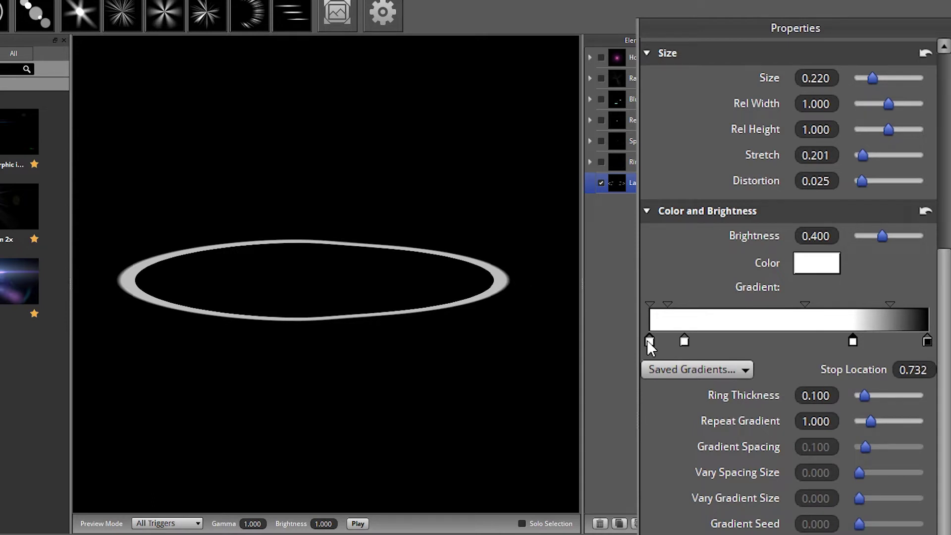
left_click(673, 368)
Expand Texture Overlay and add a texture element using iris-05.jpg.
left_click(650, 53)
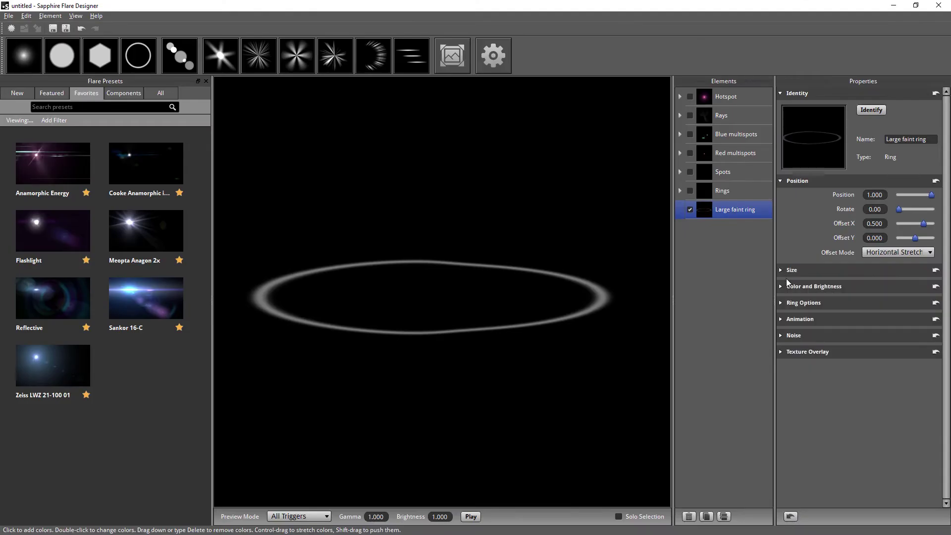
left_click(794, 181)
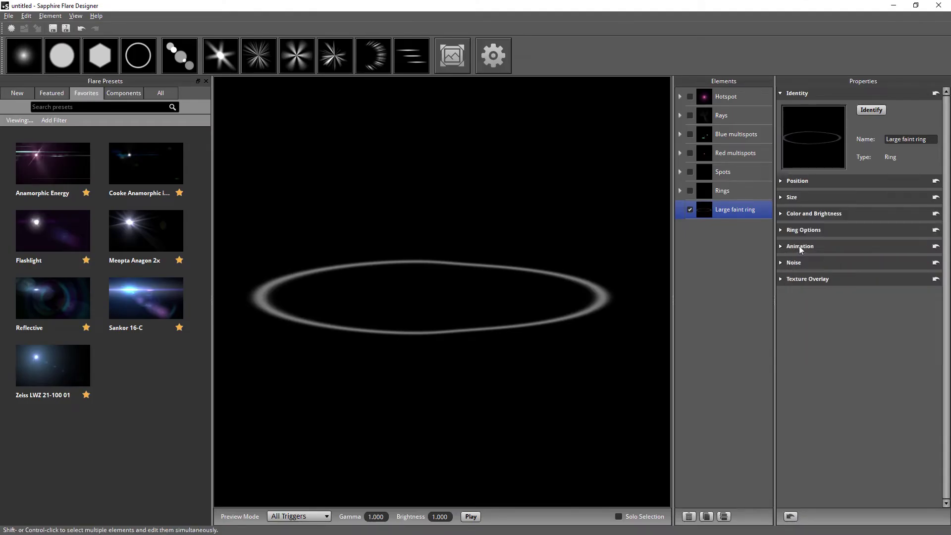
left_click(780, 279)
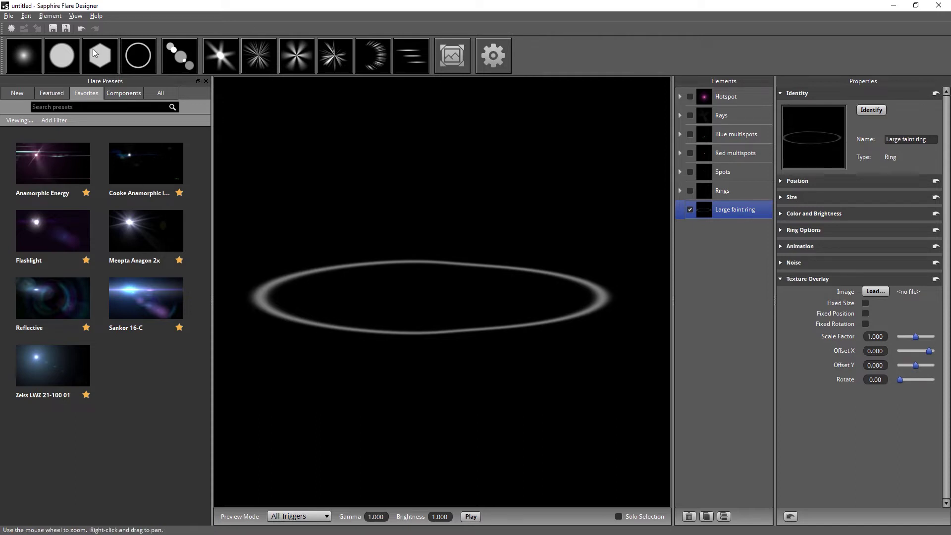
left_click(452, 56)
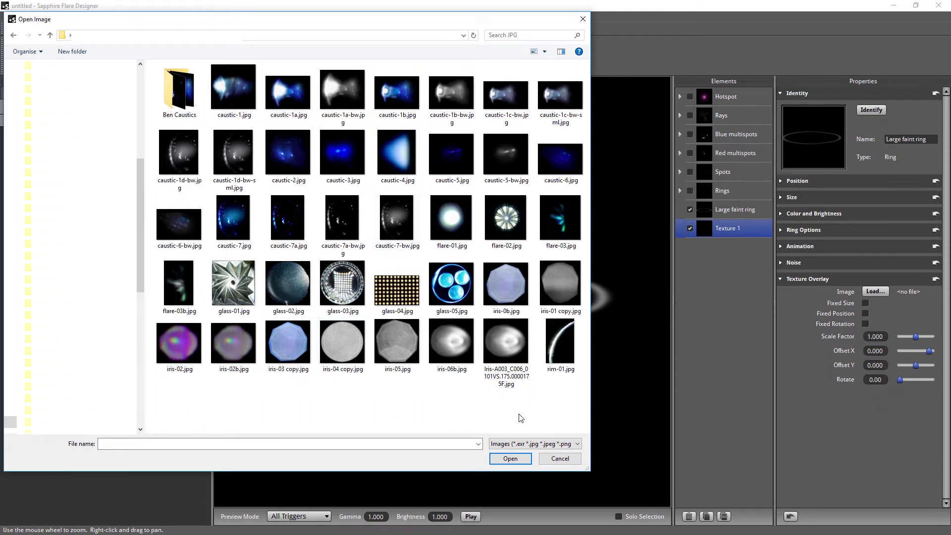
double_click(405, 343)
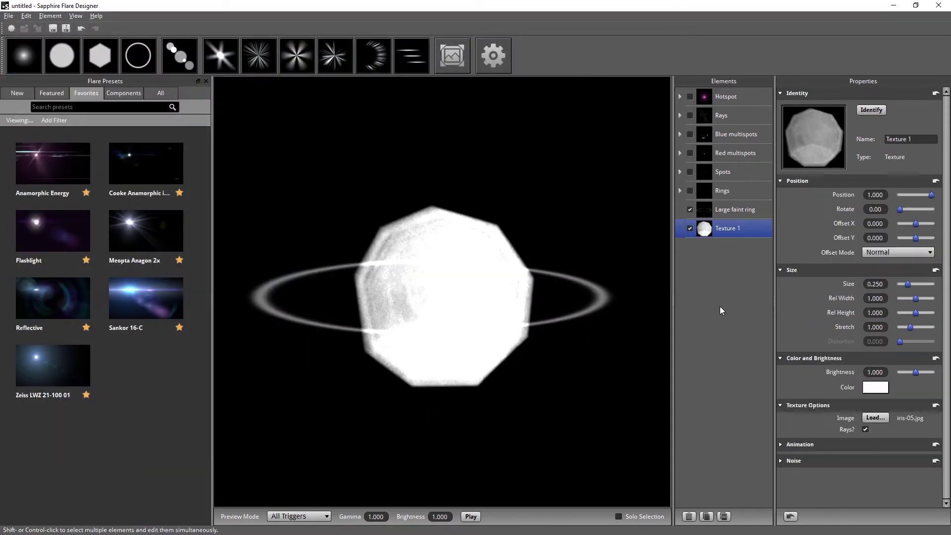
Delete Texture 1 and load caustic-6-bw.jpg as the ring's texture overlay.
left_click(688, 516)
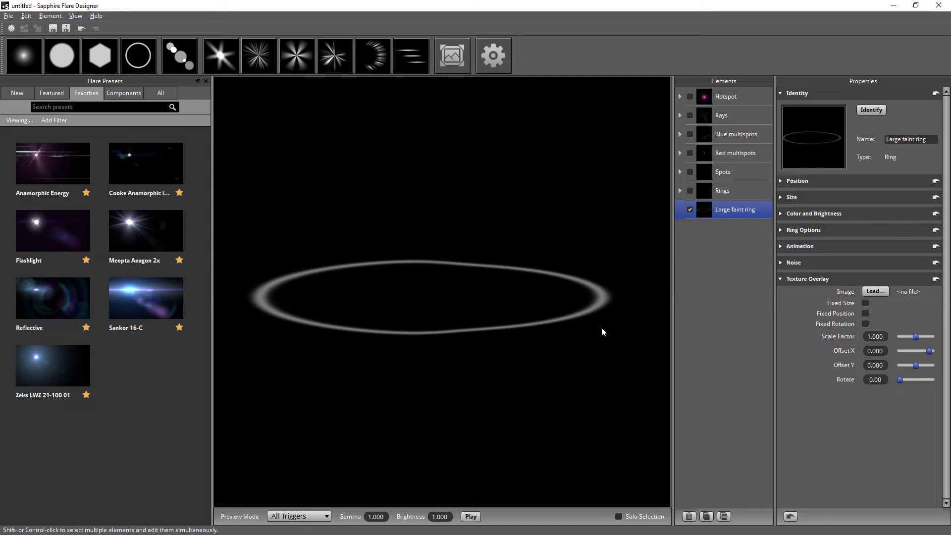
left_click(881, 293)
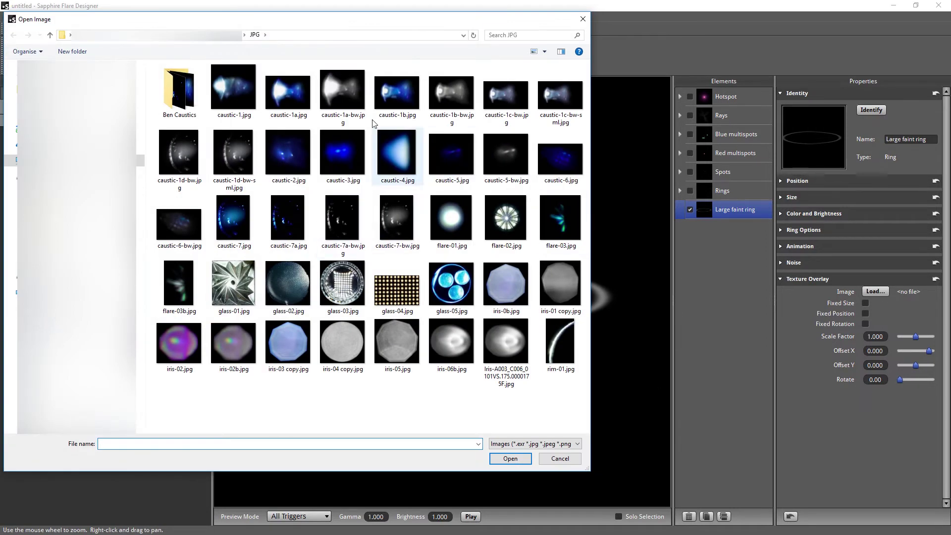
double_click(179, 222)
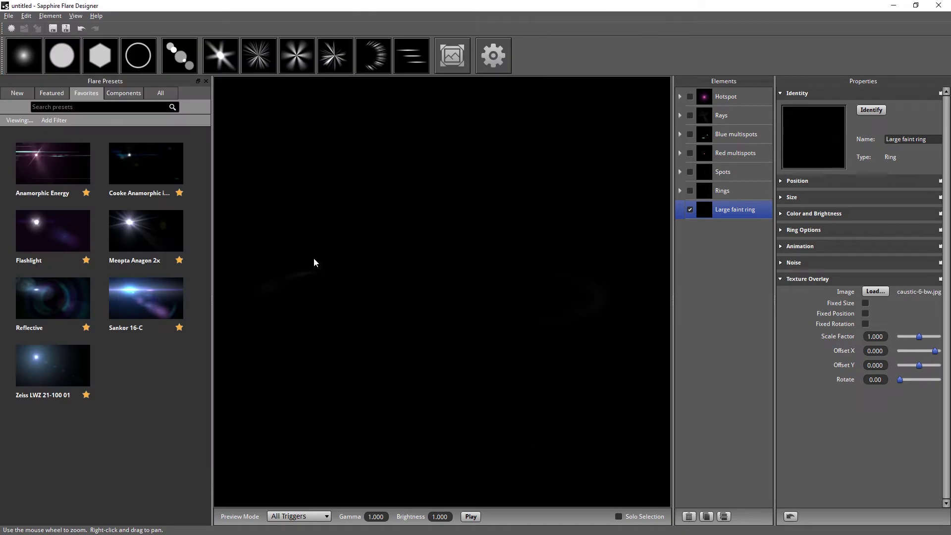
Raise the texture Scale Factor to 1.920 and the ring's Brightness to 0.928.
left_click_drag(919, 336, 934, 336)
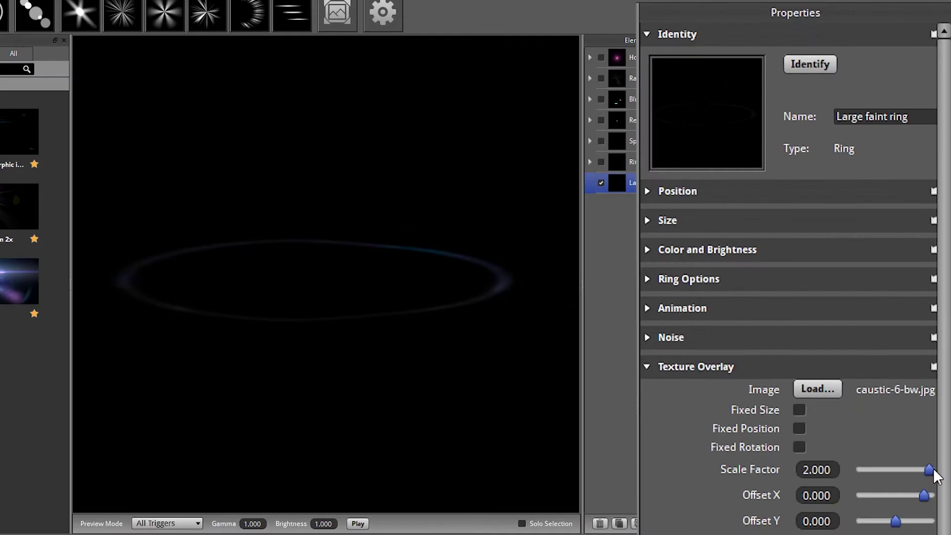
mouse_move(927, 475)
left_mouse_down()
mouse_move(872, 473)
mouse_move(932, 474)
left_mouse_up()
left_click(707, 253)
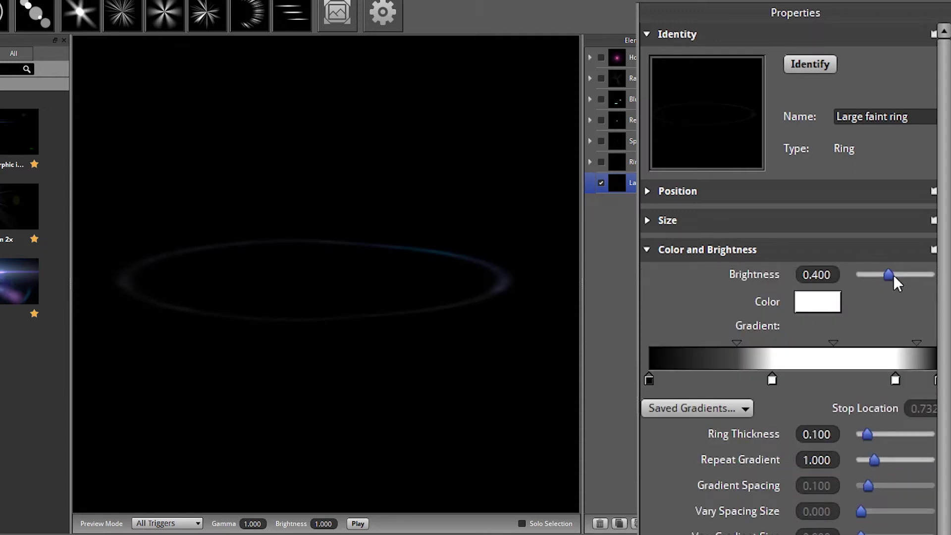
left_click_drag(894, 277, 927, 276)
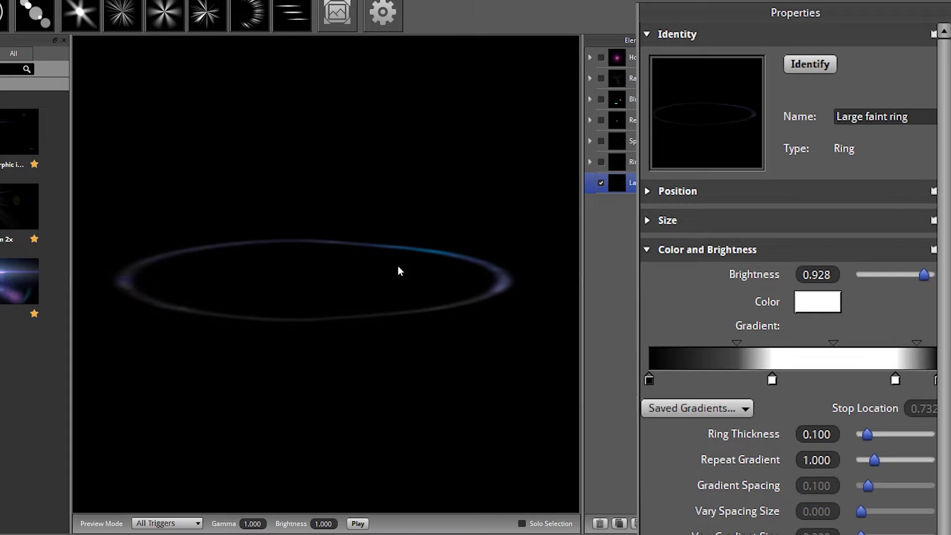
Make the middle gradient stop magenta and nudge it to 0.421.
double_click(772, 380)
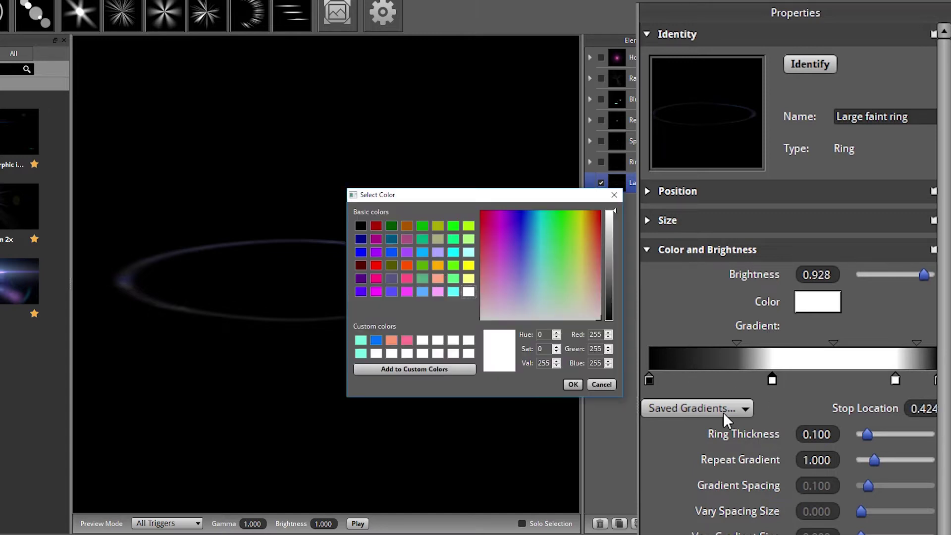
left_click_drag(442, 265, 562, 390)
left_click(541, 231)
left_click(503, 250)
left_click(573, 384)
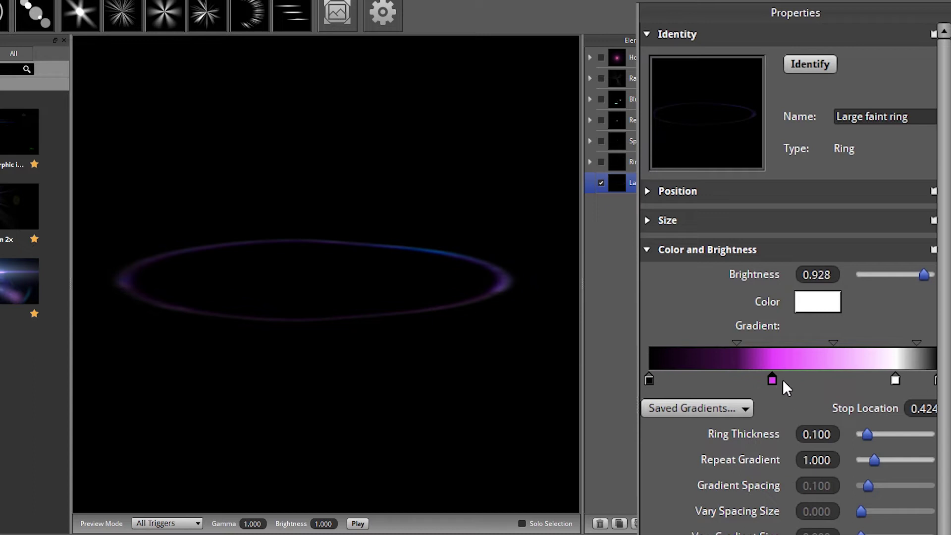
left_click_drag(771, 377, 770, 378)
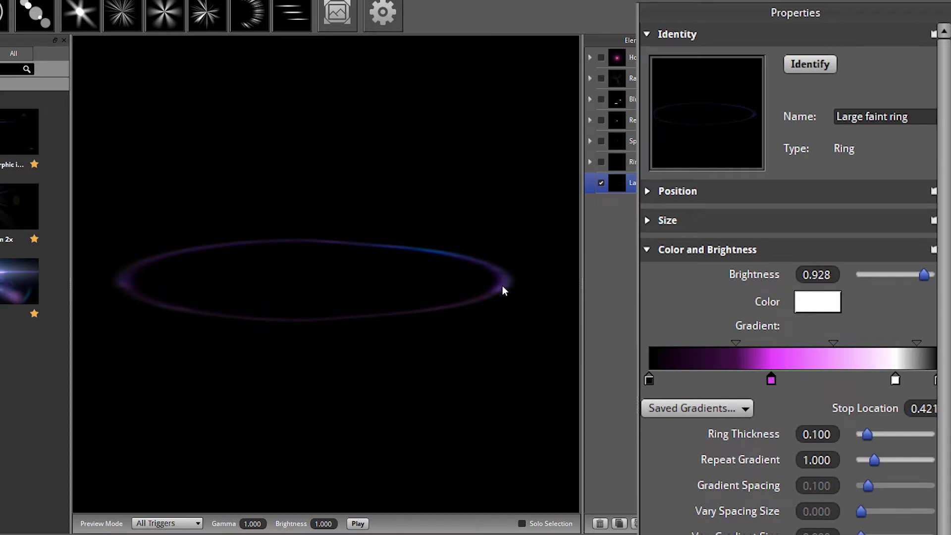
Try green and orange hues on the magenta stop, then discard them.
double_click(770, 380)
left_click(553, 233)
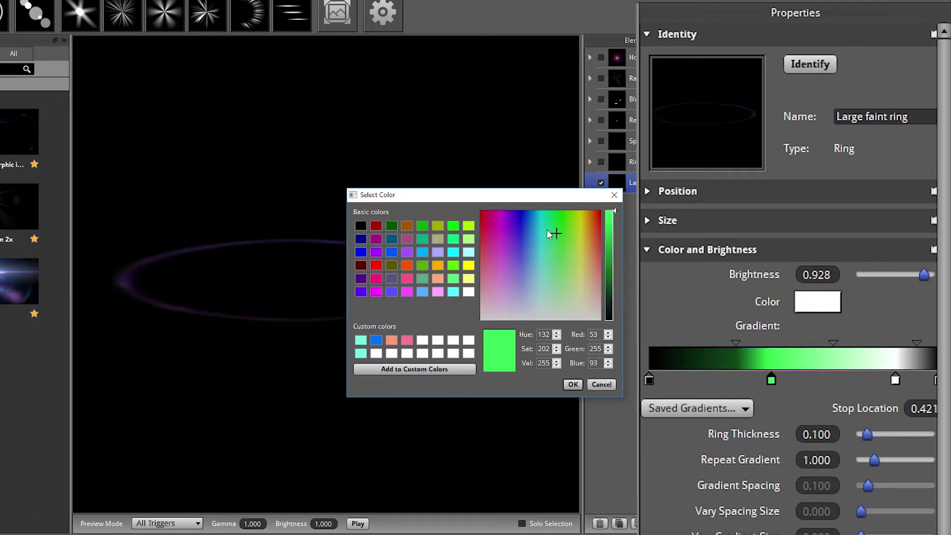
left_click_drag(497, 203, 350, 362)
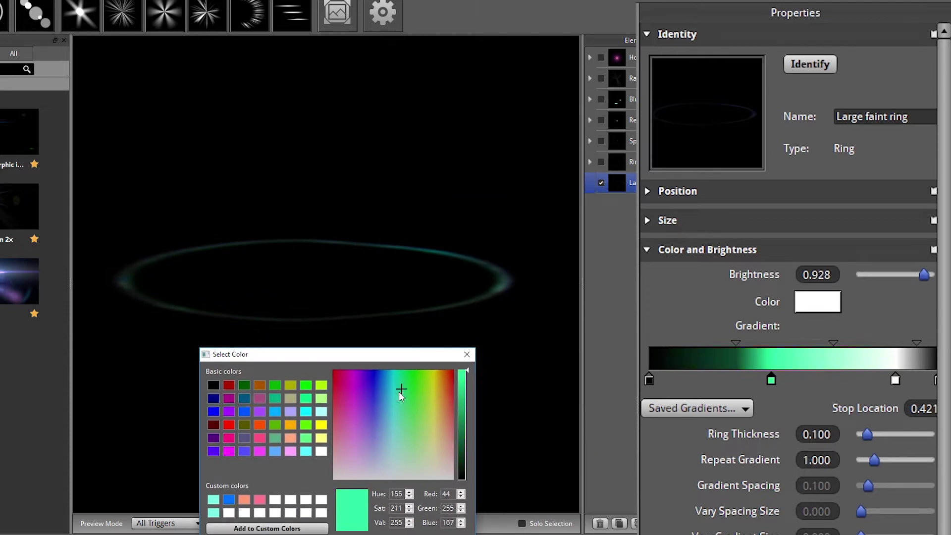
left_click(439, 416)
left_click_drag(441, 416, 420, 439)
left_click(467, 354)
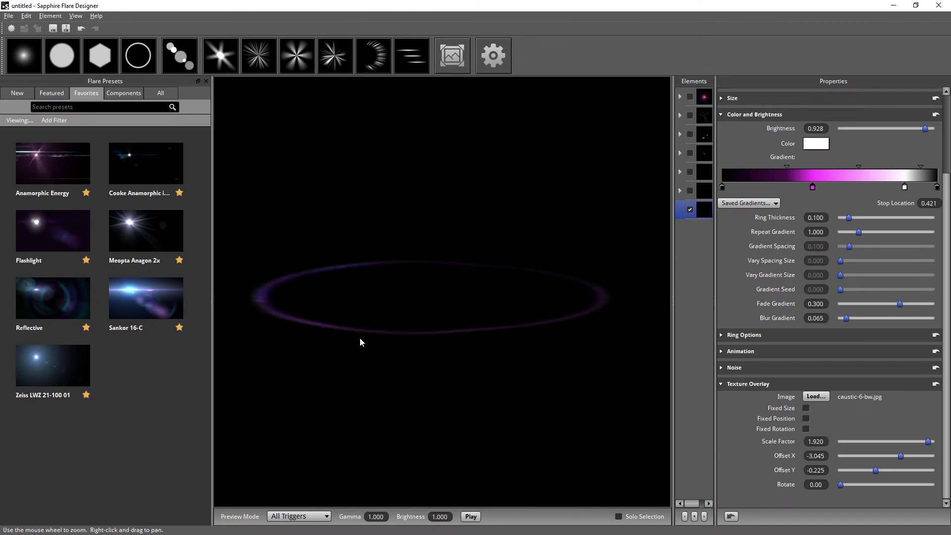
Turn on the Rays, Blue multispots, Red multispots, Spots and Rings elements.
left_click(689, 115)
left_click(690, 135)
left_click(690, 153)
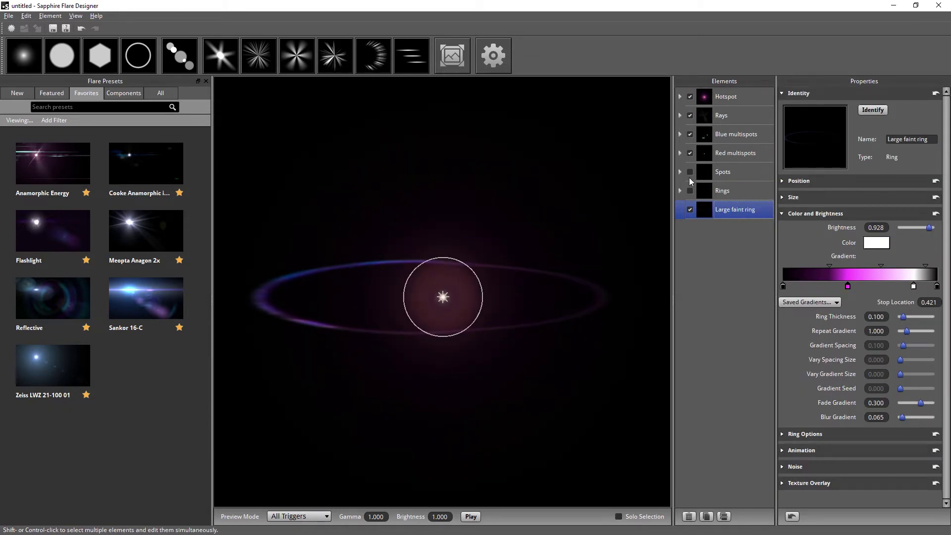
left_click(690, 172)
left_click(690, 190)
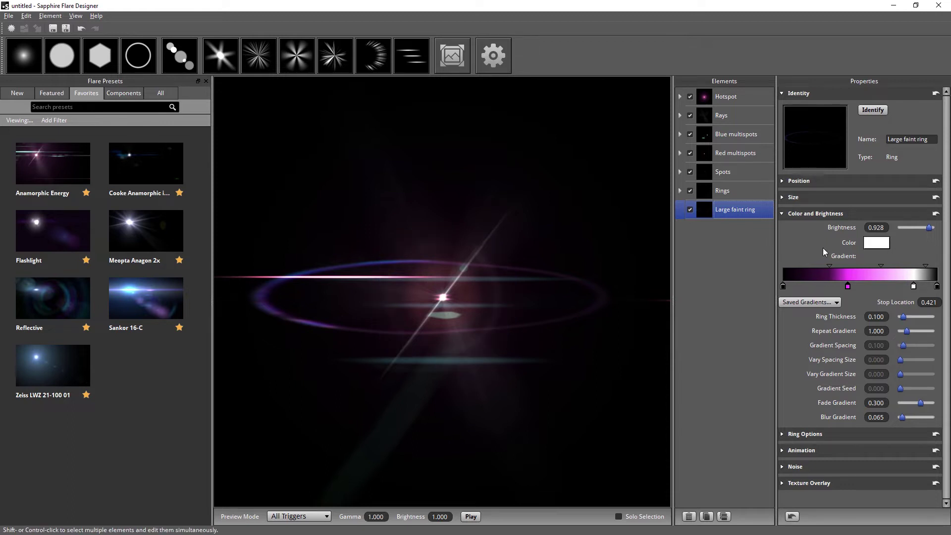
Recolour the magenta gradient stop pink and lower the ring's Brightness to 0.280.
left_click_drag(928, 227, 907, 230)
left_click_drag(790, 226, 774, 202)
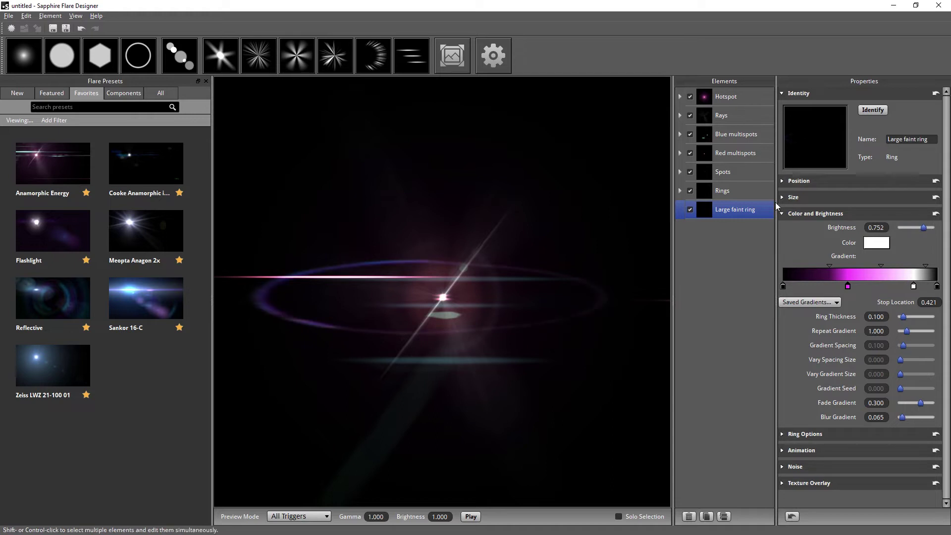
double_click(848, 287)
left_click_drag(477, 407, 449, 419)
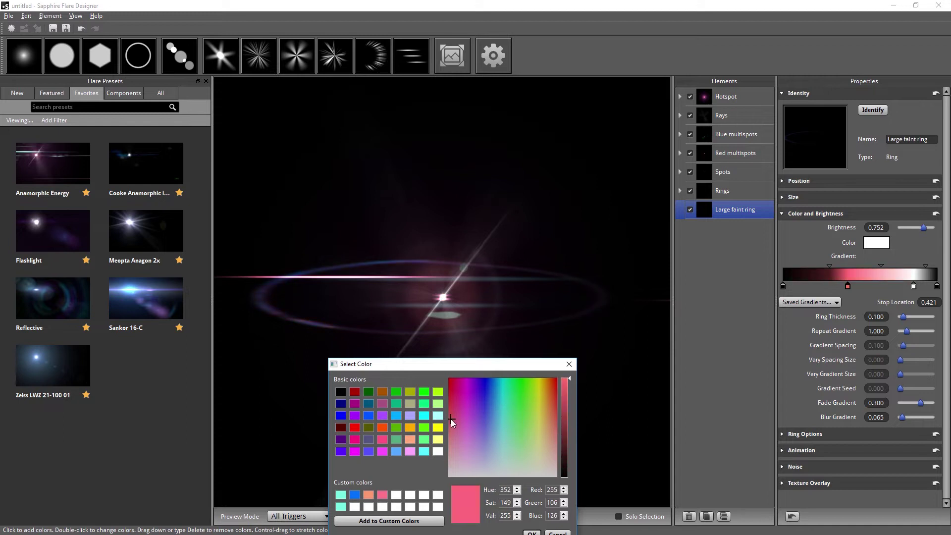
key("Return")
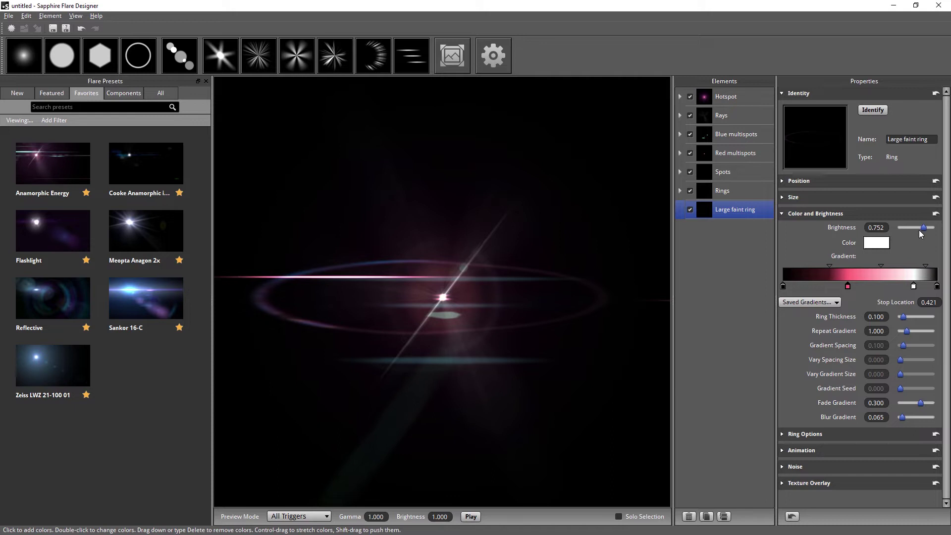
mouse_move(924, 228)
left_mouse_down()
mouse_move(914, 229)
mouse_move(921, 213)
left_mouse_up()
left_click(787, 197)
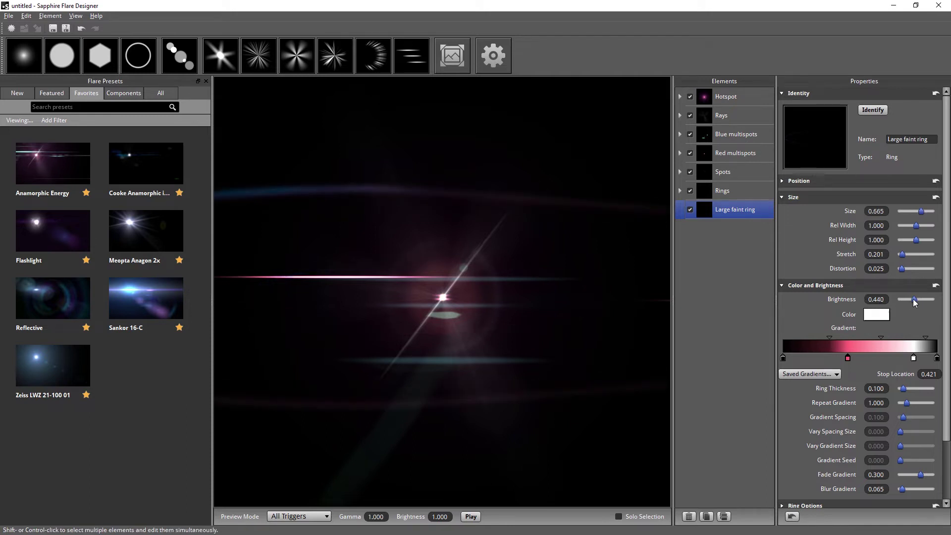
left_click_drag(915, 303, 908, 300)
Move the light source around the preview to check the full flare.
mouse_move(580, 260)
left_mouse_down()
mouse_move(637, 246)
mouse_move(228, 270)
mouse_move(468, 268)
left_mouse_up()
left_click(448, 209)
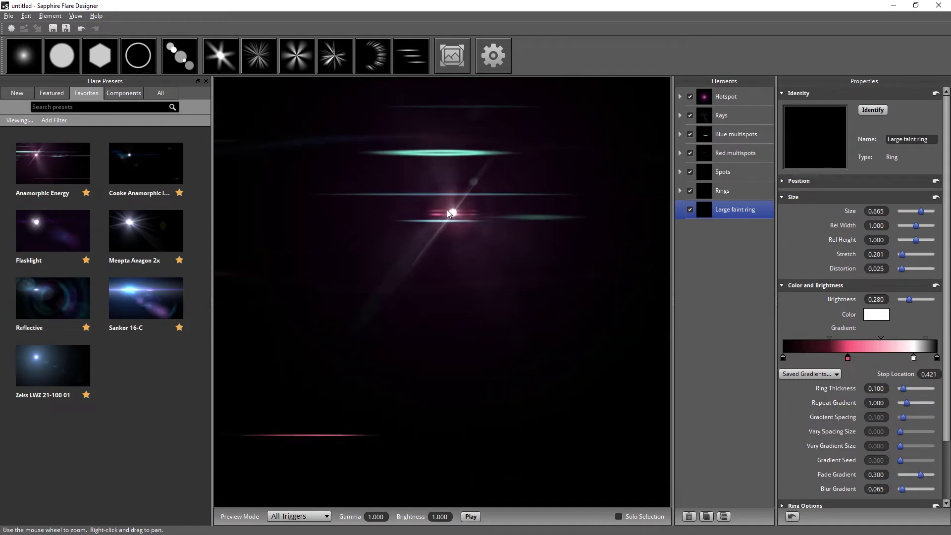
left_click(441, 272)
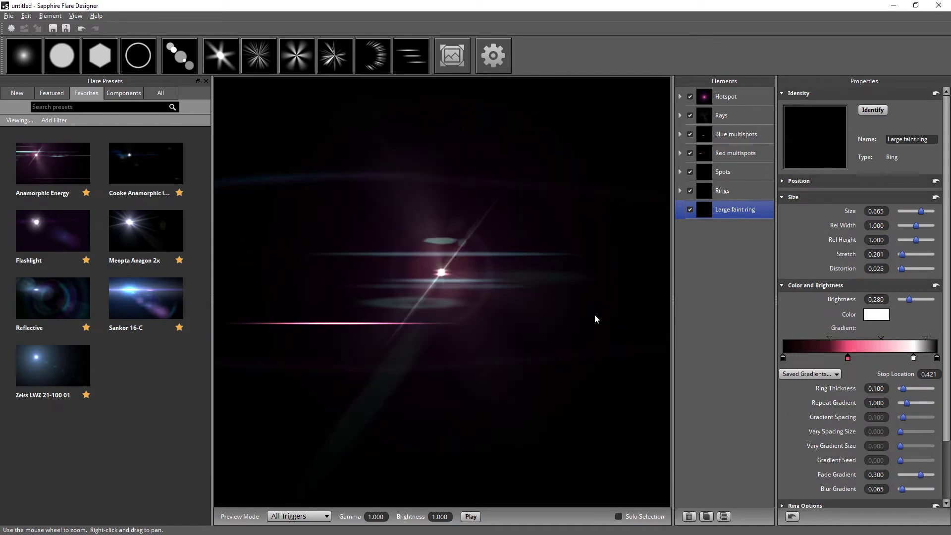
left_click(468, 269)
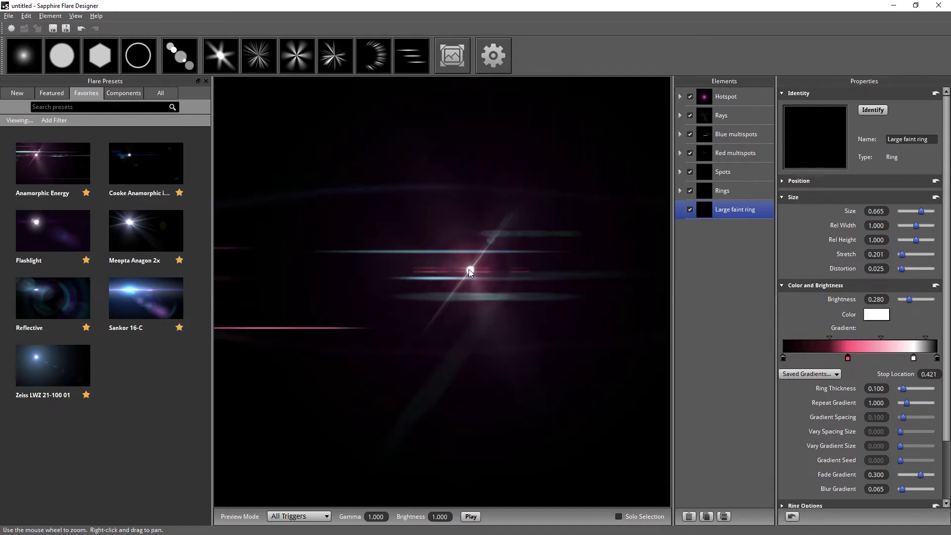
Test the Rim Edges streaks, expand their Animation settings and widen the Properties panel.
left_click(446, 210)
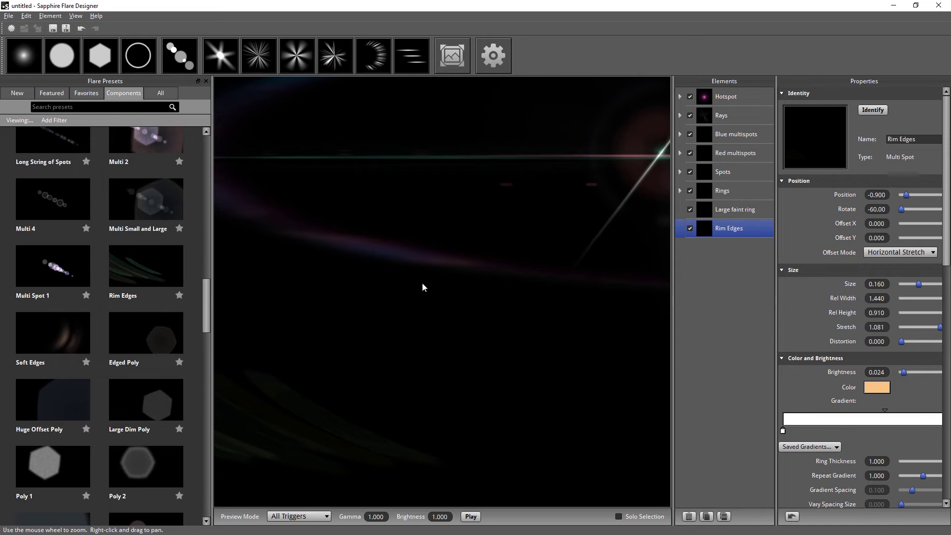
left_click(423, 283)
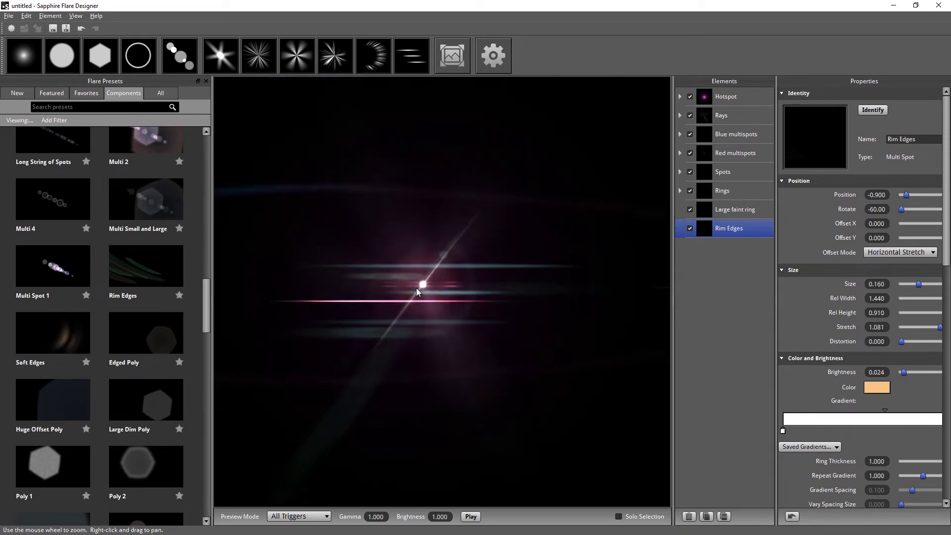
left_click(728, 229)
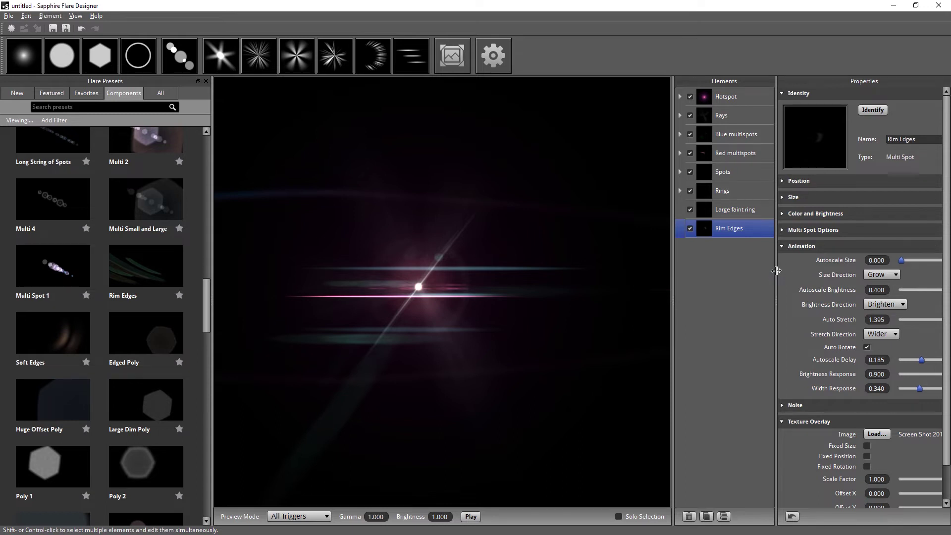
left_click_drag(775, 272, 753, 262)
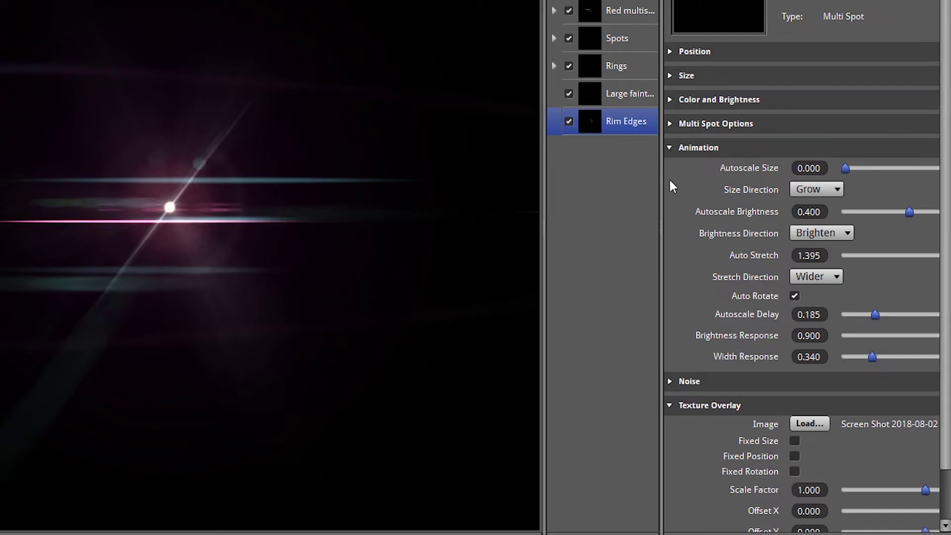
left_click_drag(664, 177, 510, 274)
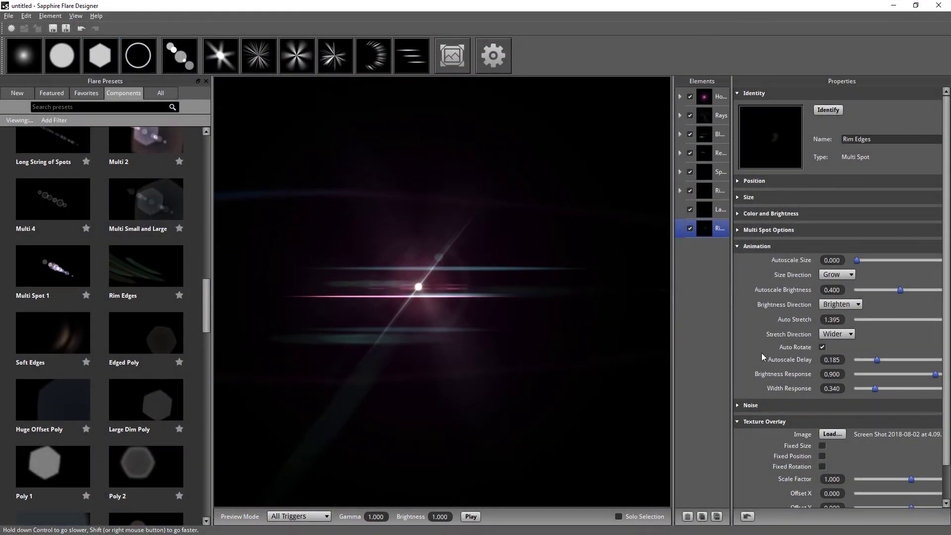
Add a new Spot element and preview it solo with Solo Selection.
left_click(61, 55)
left_click(618, 516)
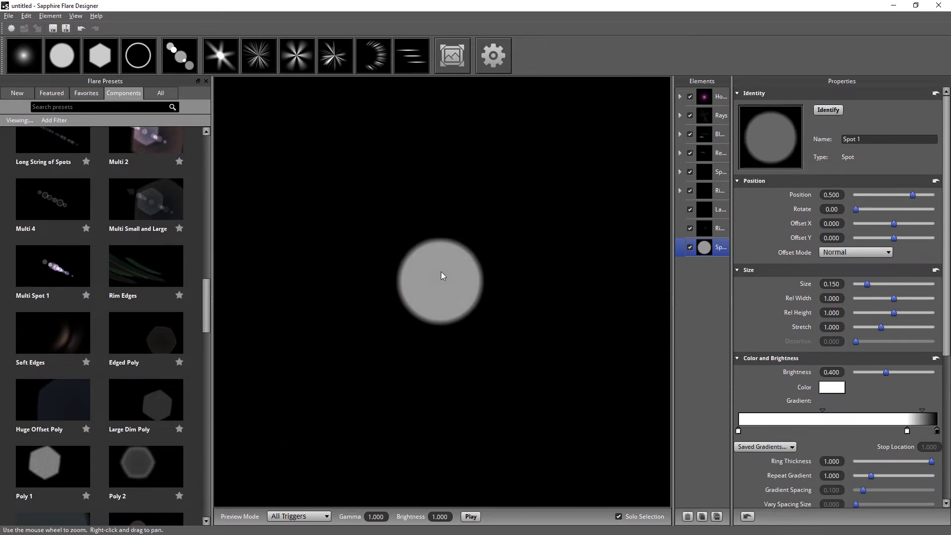
left_click_drag(442, 276, 432, 295)
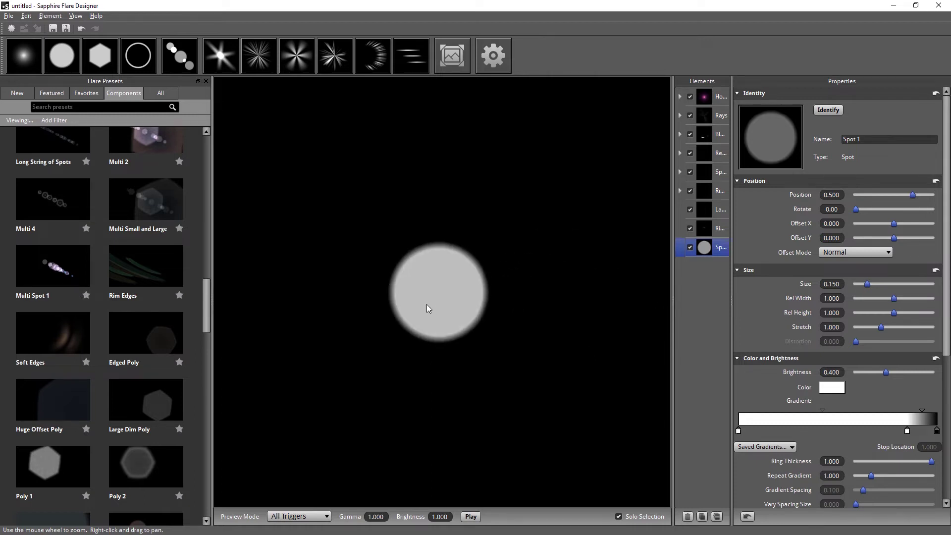
Collapse the spot's Position, Size, Color and Spot Options sections and expand Animation.
left_click(737, 181)
left_click(738, 197)
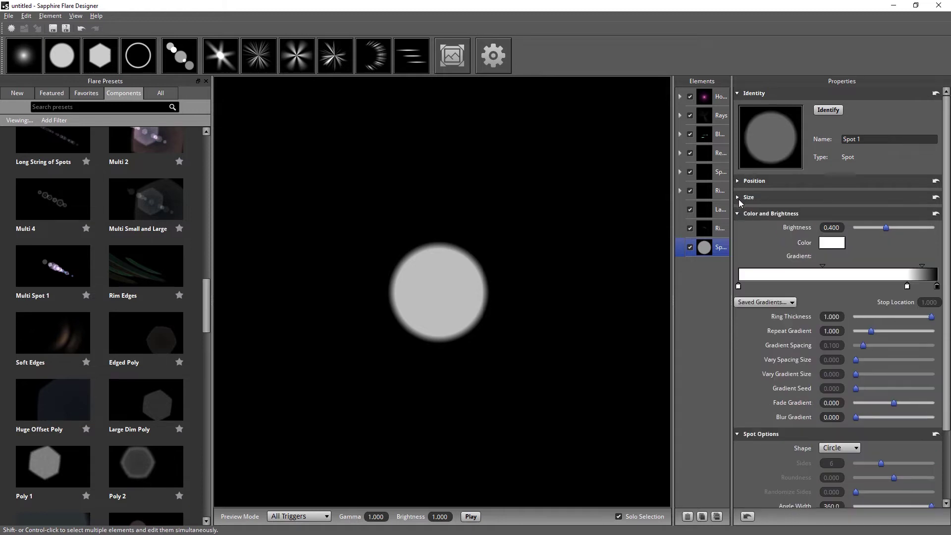
left_click(737, 214)
left_click(738, 231)
left_click(737, 246)
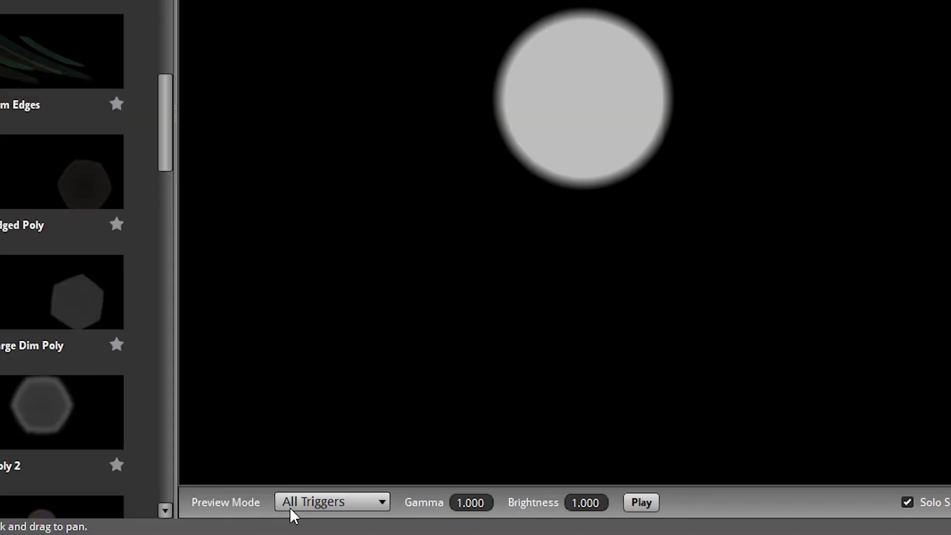
Switch Preview Mode to Edge Triggers, then Center Triggers, then No Triggers.
left_click(379, 510)
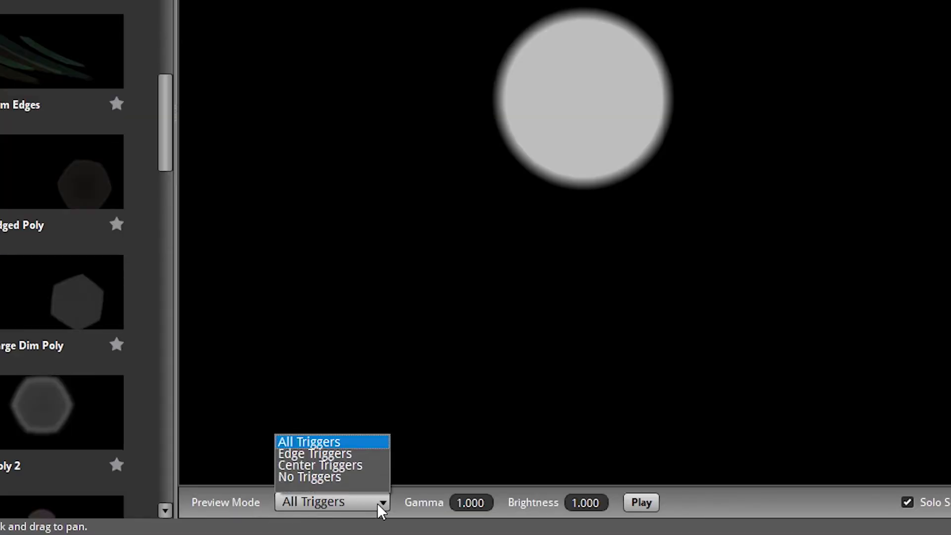
left_click(377, 455)
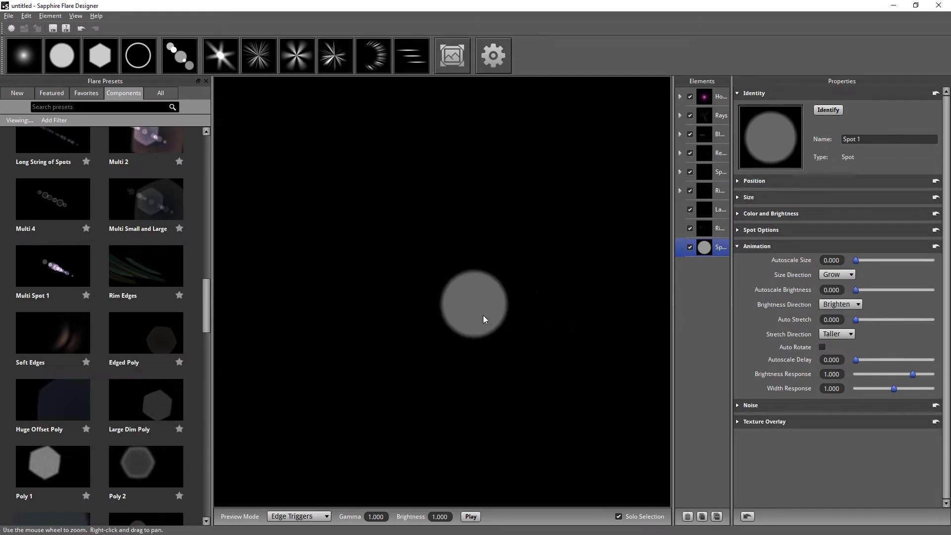
left_click(300, 516)
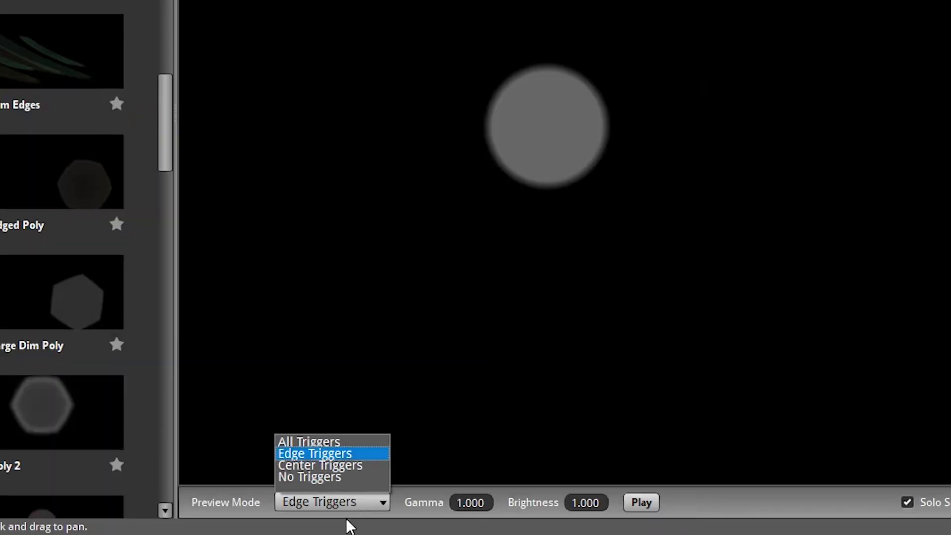
left_click(356, 466)
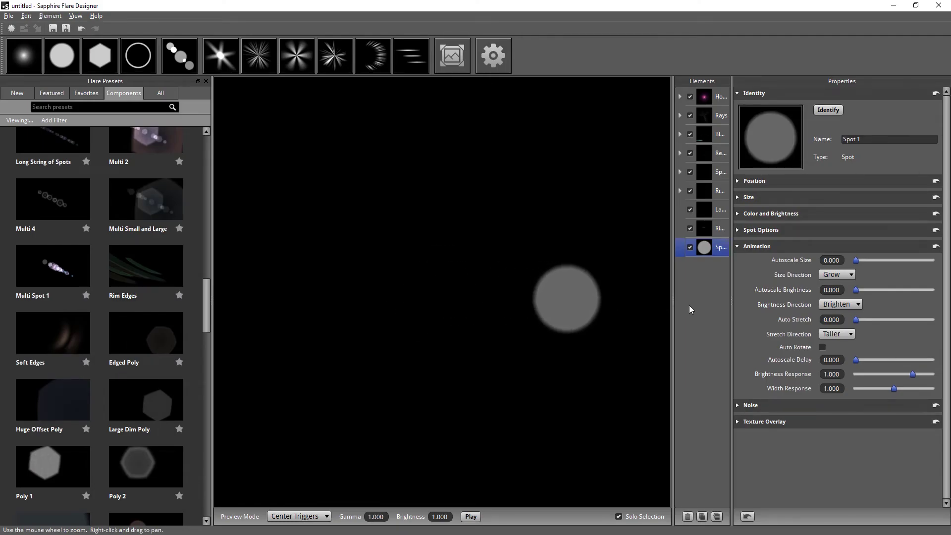
left_click(311, 516)
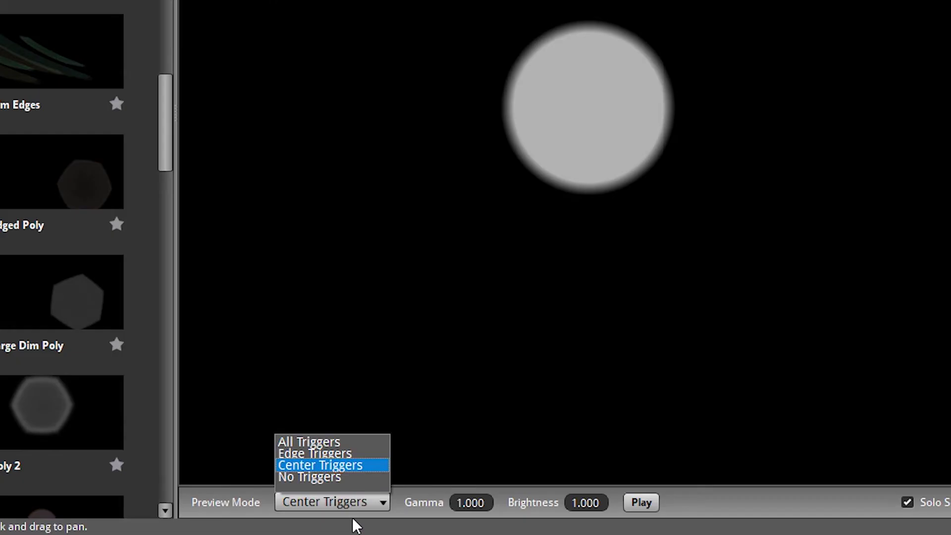
left_click(341, 477)
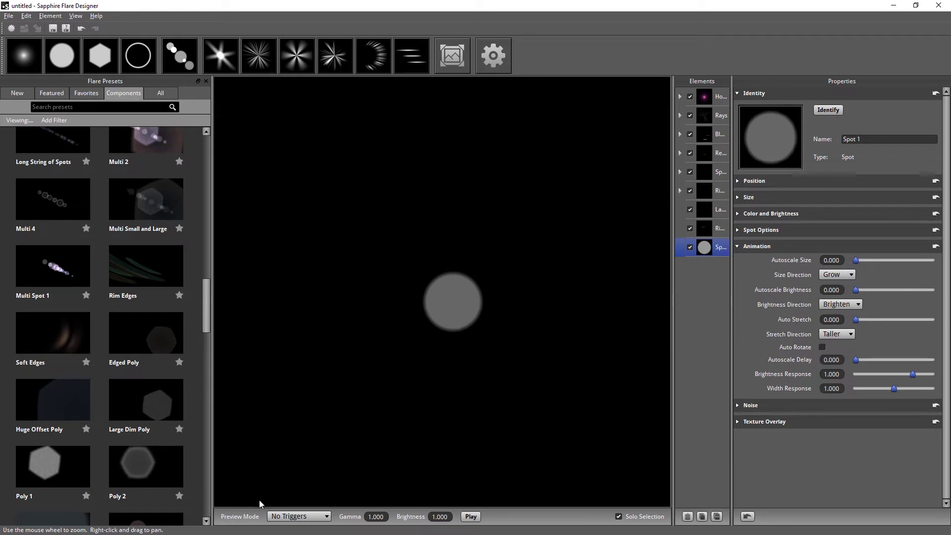
left_click(276, 517)
left_click(295, 481)
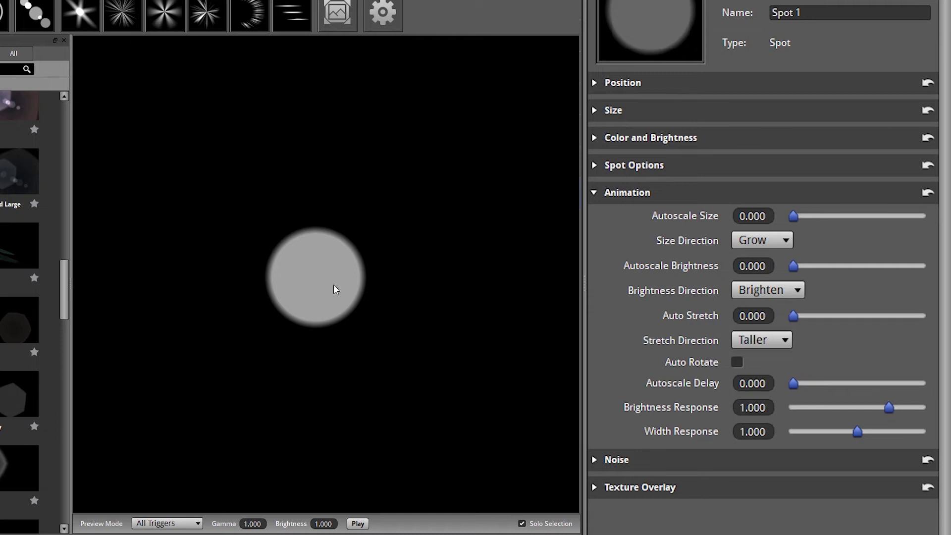
Set Spot 1's Width Response to 0 and check its reaction to the light.
left_click(747, 431)
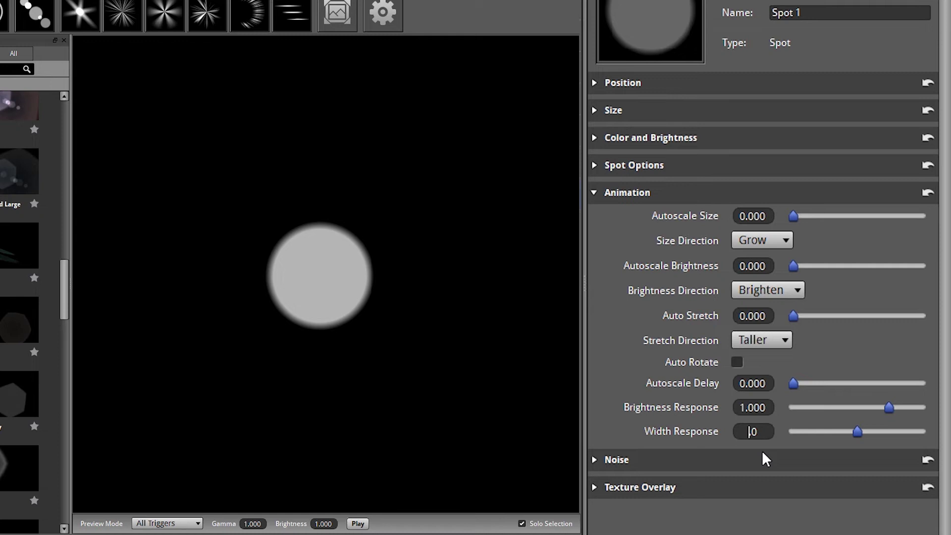
type("00")
key("Return")
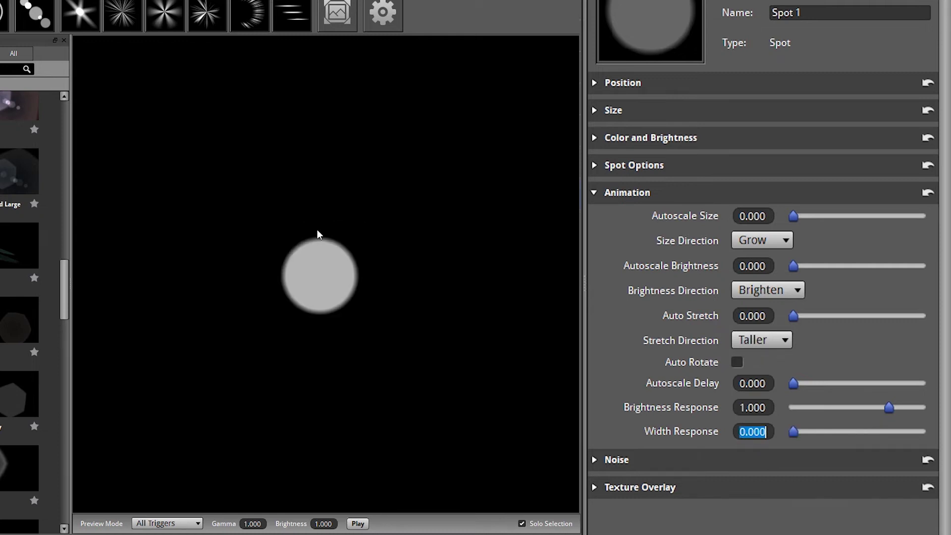
left_click_drag(364, 273, 629, 416)
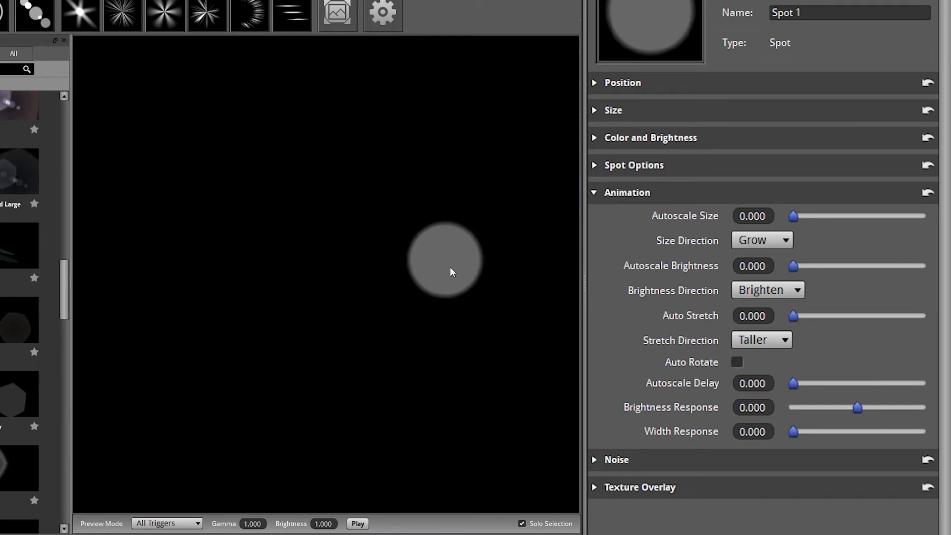
left_click_drag(455, 272, 438, 264)
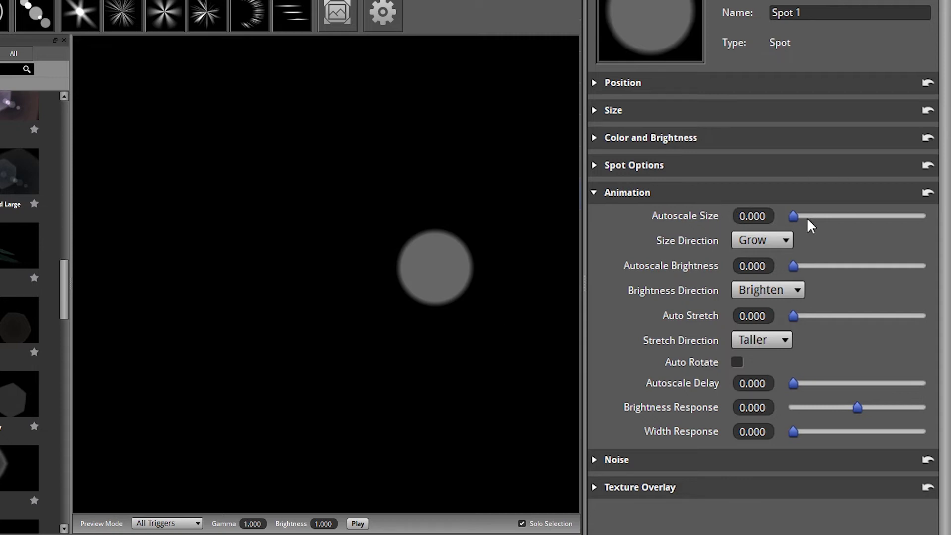
Enter 1 for Spot 1's Autoscale Size and watch it scale as the light moves.
left_click(756, 215)
type("1")
key("Return")
left_click_drag(450, 266, 356, 264)
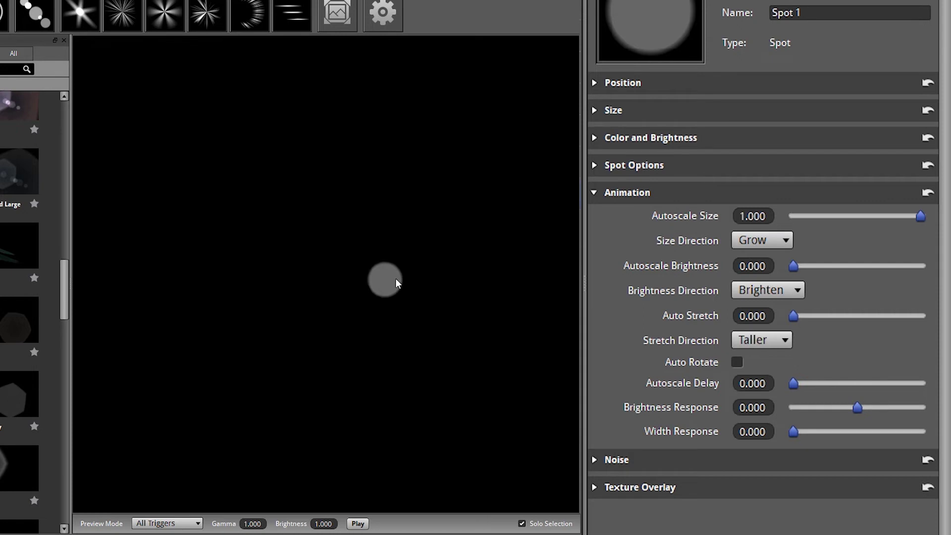
left_click_drag(436, 278, 510, 273)
Set Size Direction to Shrink and test the spot shrinking toward the edge.
left_click(783, 241)
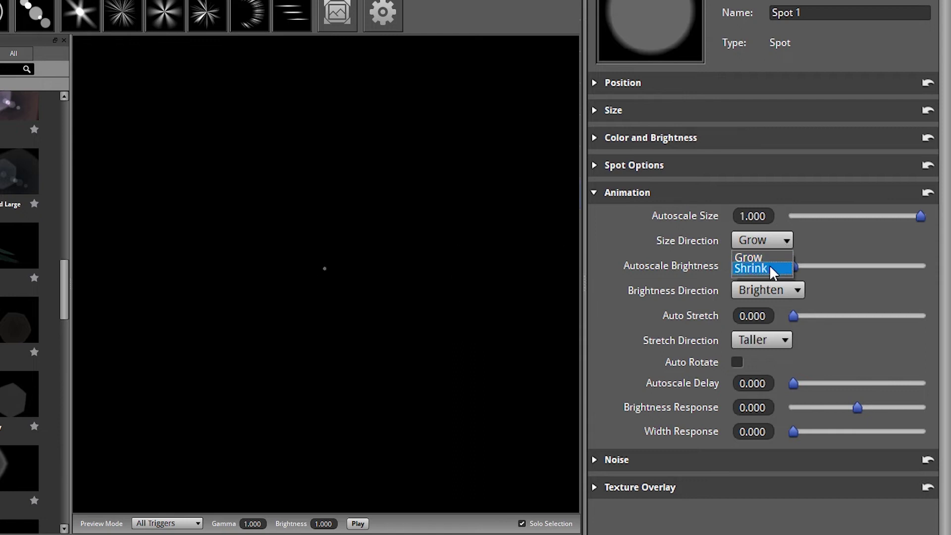
left_click(768, 266)
left_click_drag(266, 286, 322, 270)
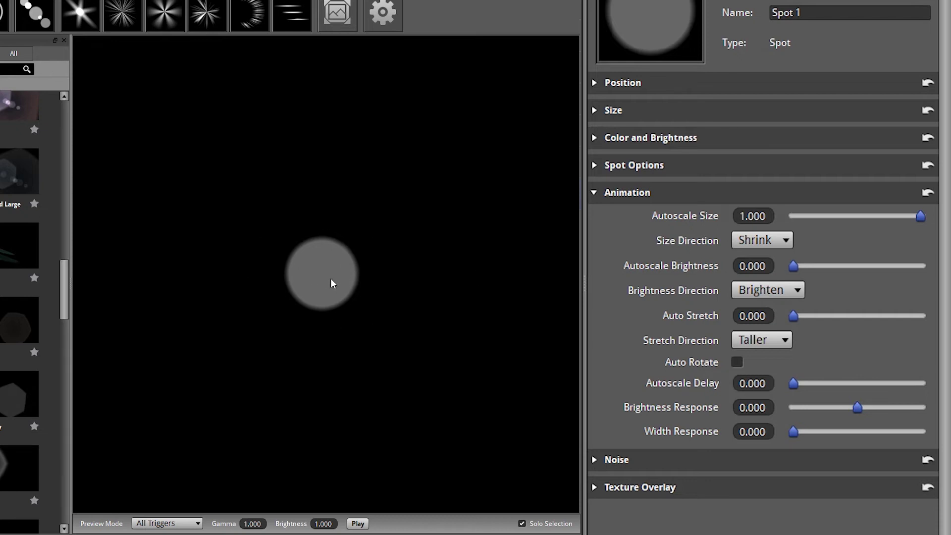
left_click_drag(332, 278, 374, 280)
left_click_drag(434, 278, 464, 281)
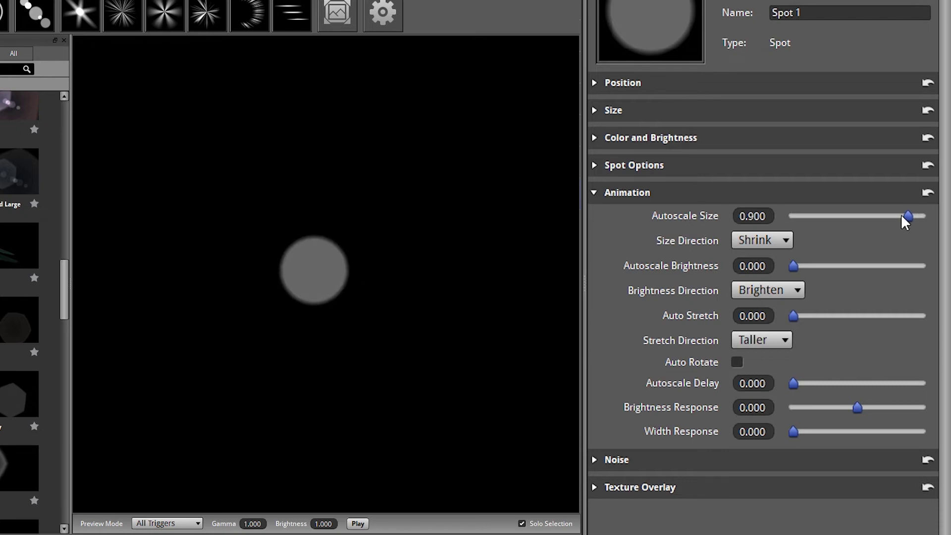
Adjust Autoscale Size, entering .25 so it settles at 0.500.
left_click_drag(901, 214, 863, 214)
left_click_drag(326, 270, 427, 273)
left_click_drag(501, 275, 530, 275)
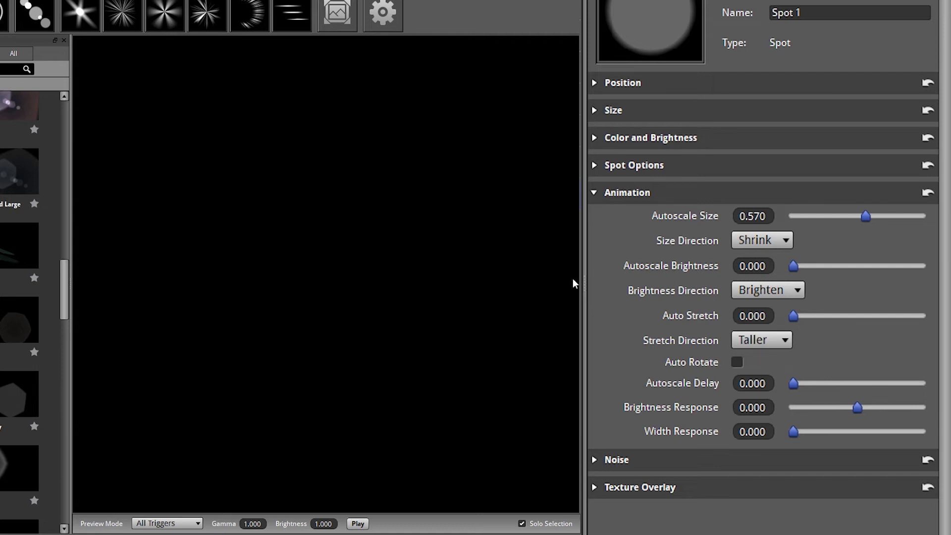
left_click_drag(764, 216, 742, 217)
type(".25")
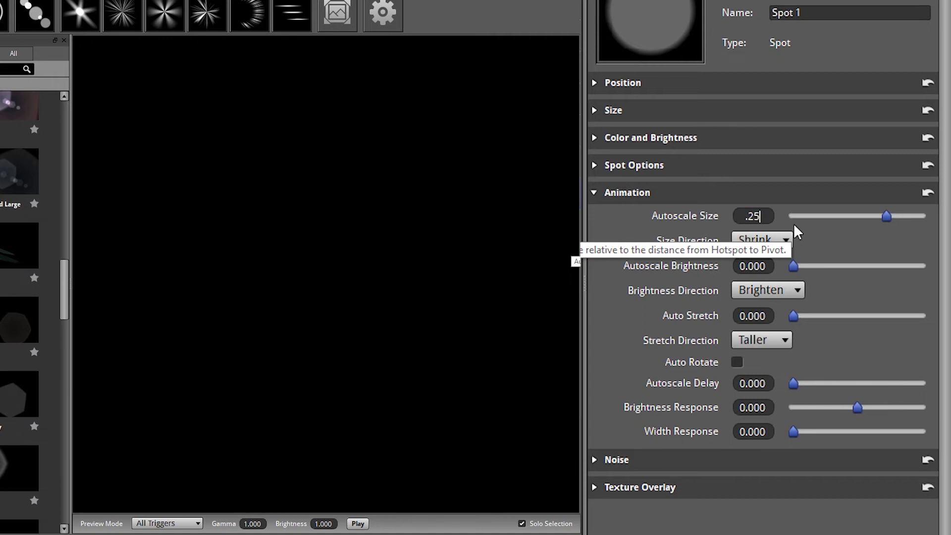
key("Return")
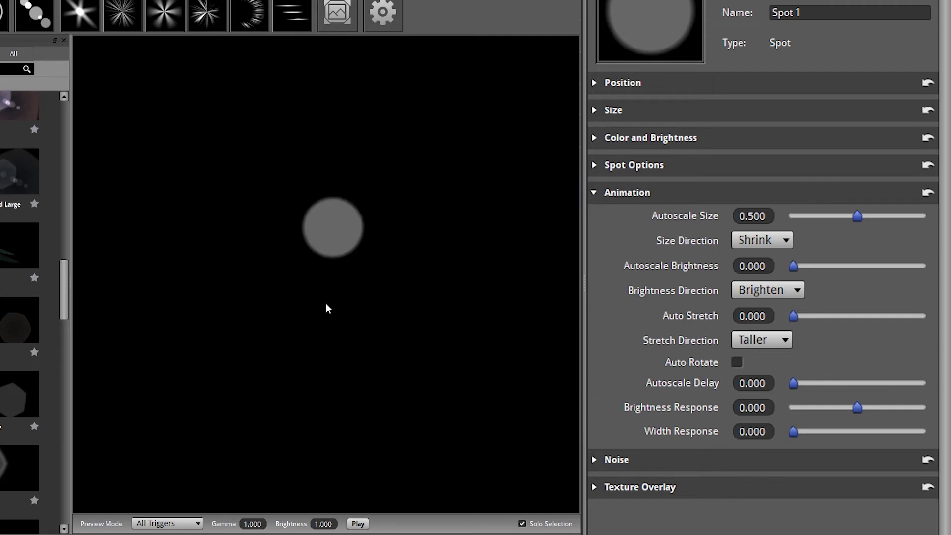
Set Autoscale Brightness to 0.580 and Brightness Direction to Darken.
left_click_drag(793, 266, 867, 266)
left_click(769, 290)
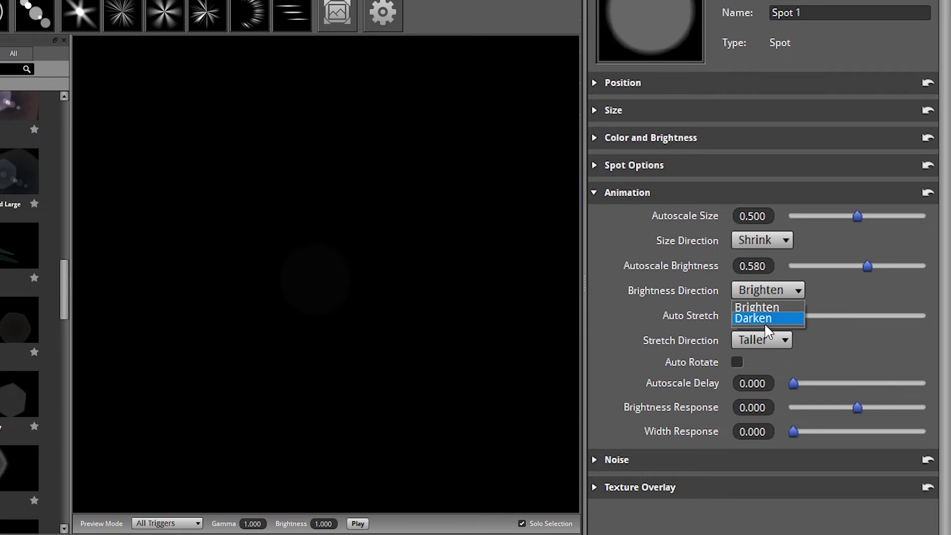
left_click(777, 265)
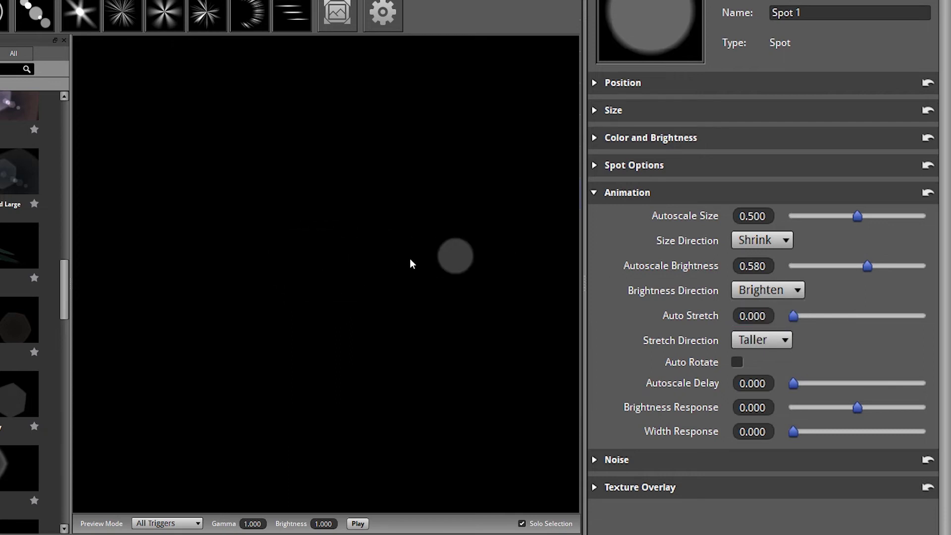
left_click(781, 289)
left_click(774, 312)
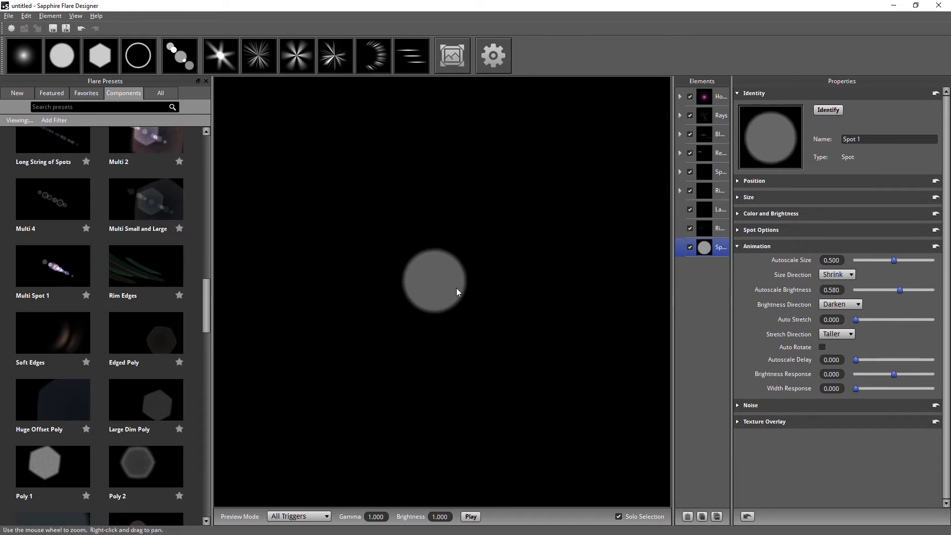
Set Autoscale Delay to 0.250 and test the spot across the preview.
left_click_drag(855, 360, 823, 375)
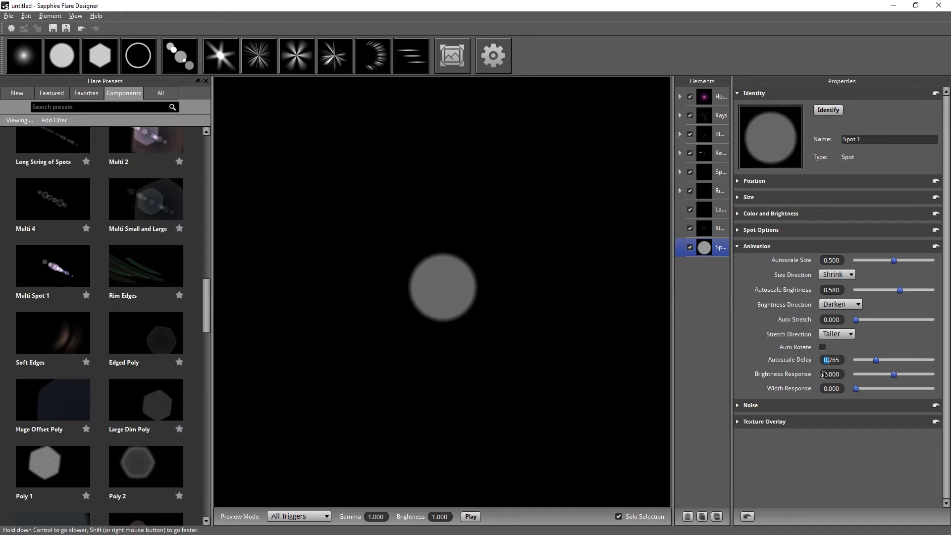
key("ctrl+a")
type("0.25")
key("Return")
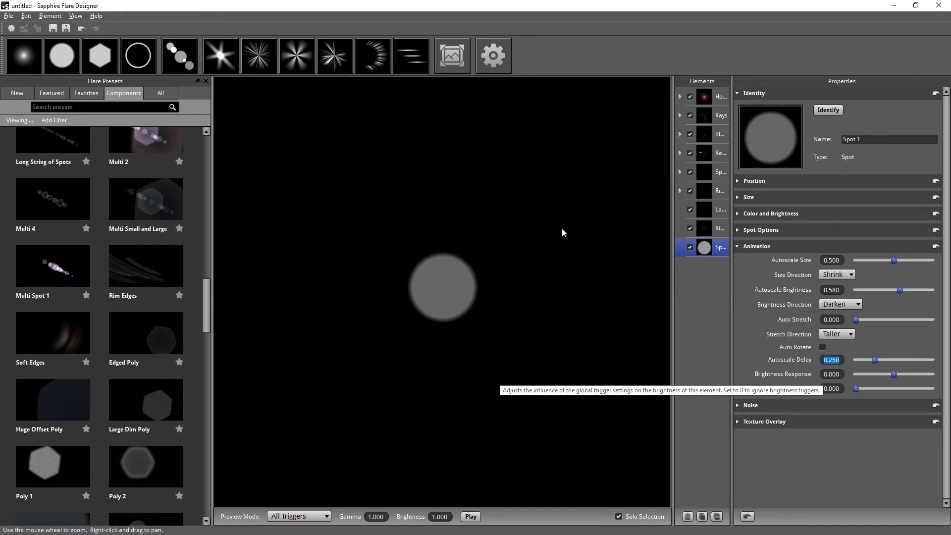
left_click_drag(518, 287, 561, 299)
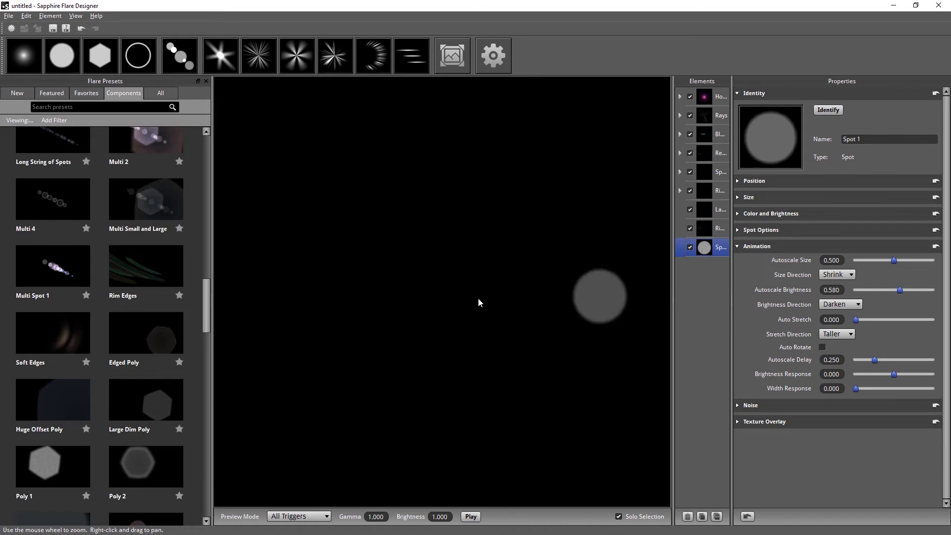
Delete the extra Spot element and collapse the Position, Size and Color sections.
key("Delete")
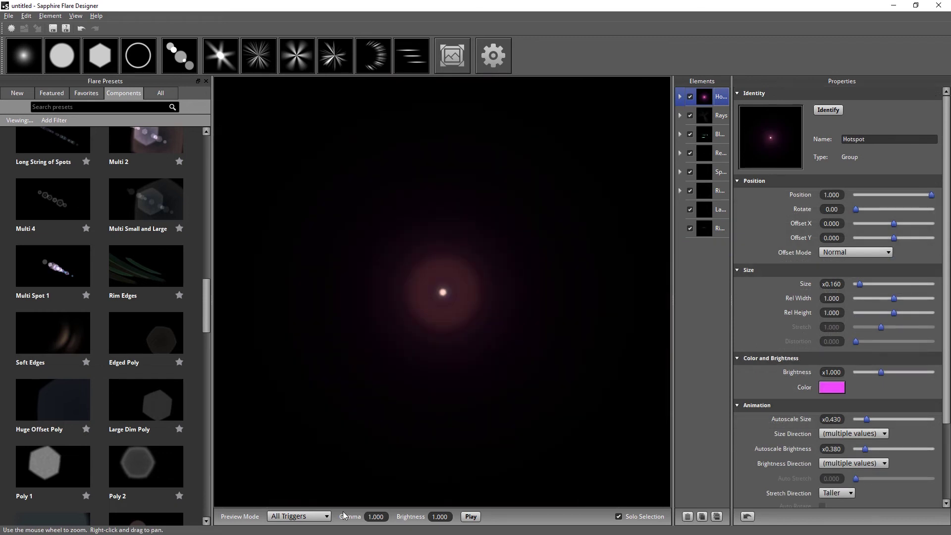
left_click_drag(476, 310, 454, 290)
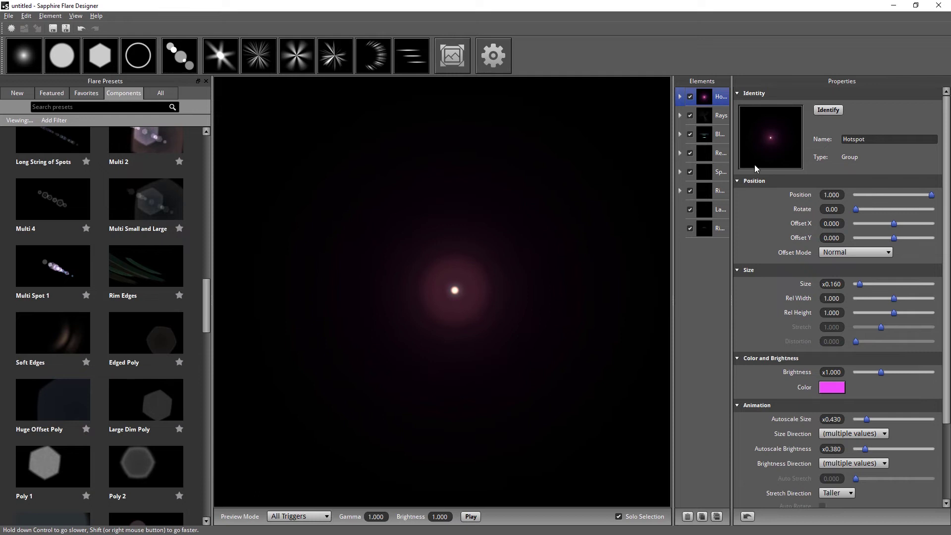
left_click(738, 180)
left_click(737, 197)
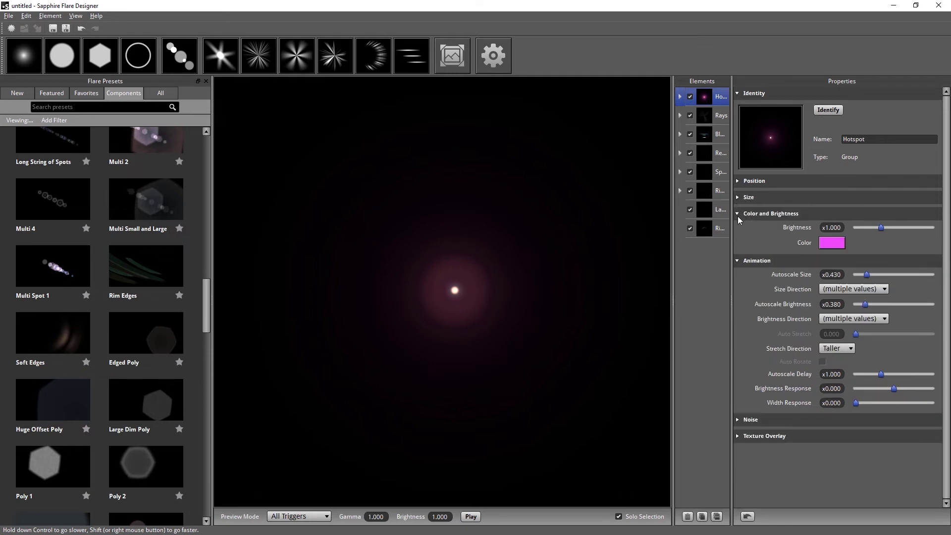
left_click(738, 213)
Lower the Hotspot group's Autoscale Brightness to x0.115 and check its dimming at the edge.
left_click_drag(438, 286, 433, 286)
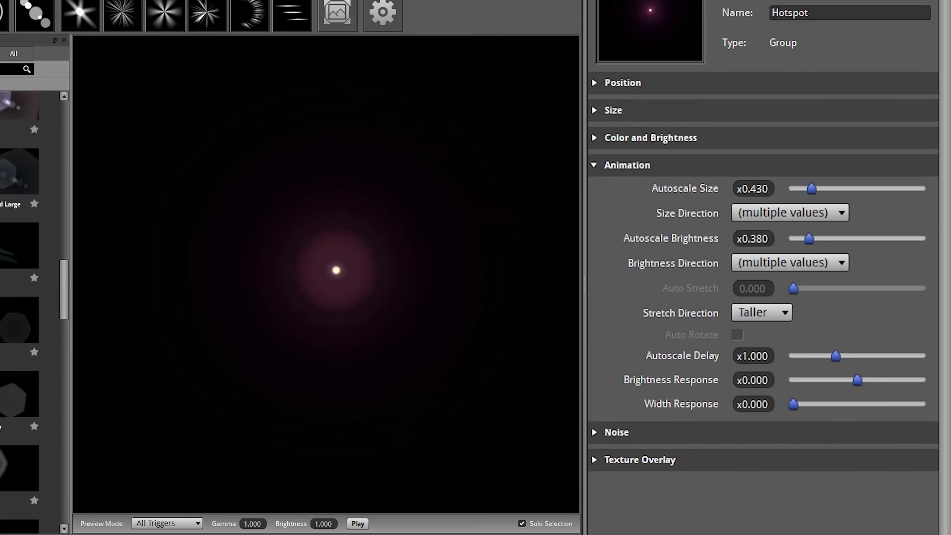
left_click_drag(336, 270, 432, 294)
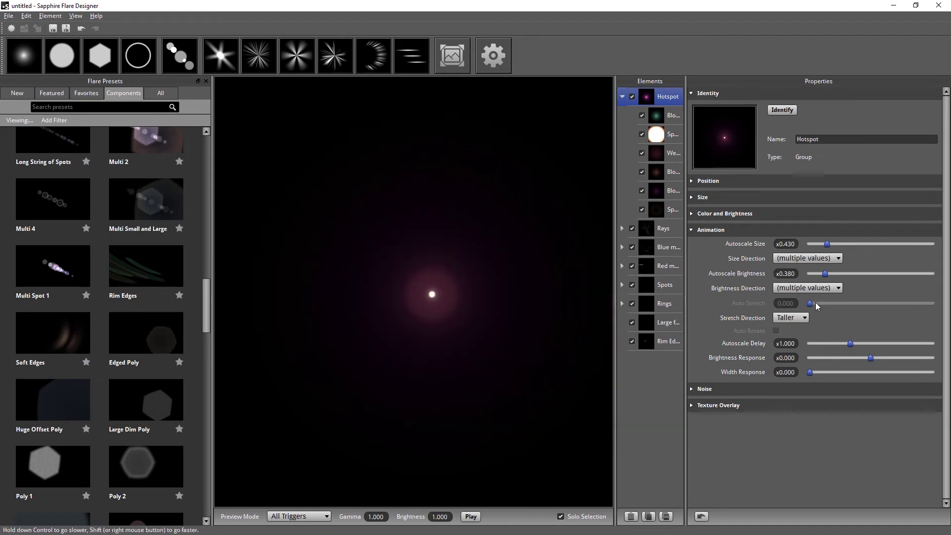
left_click(828, 275)
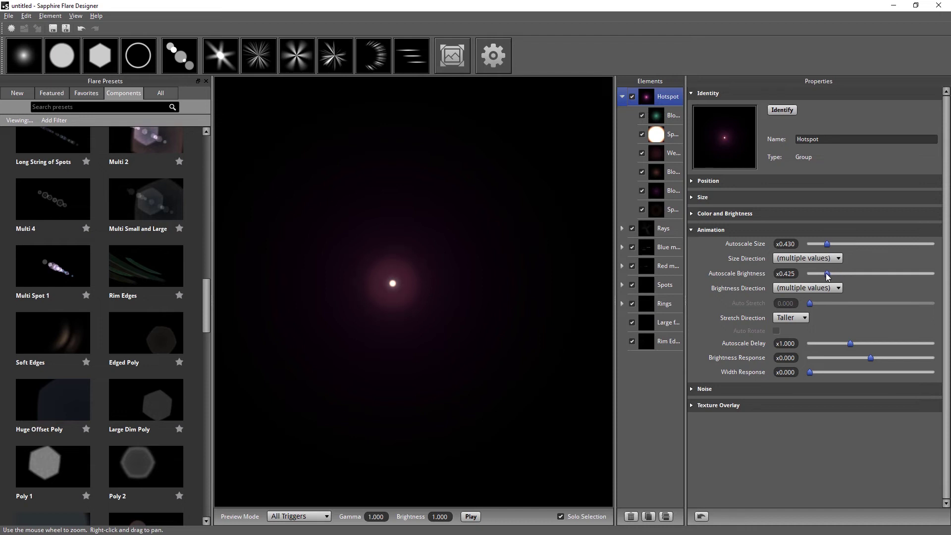
left_click_drag(828, 276, 813, 275)
left_click_drag(458, 291, 569, 292)
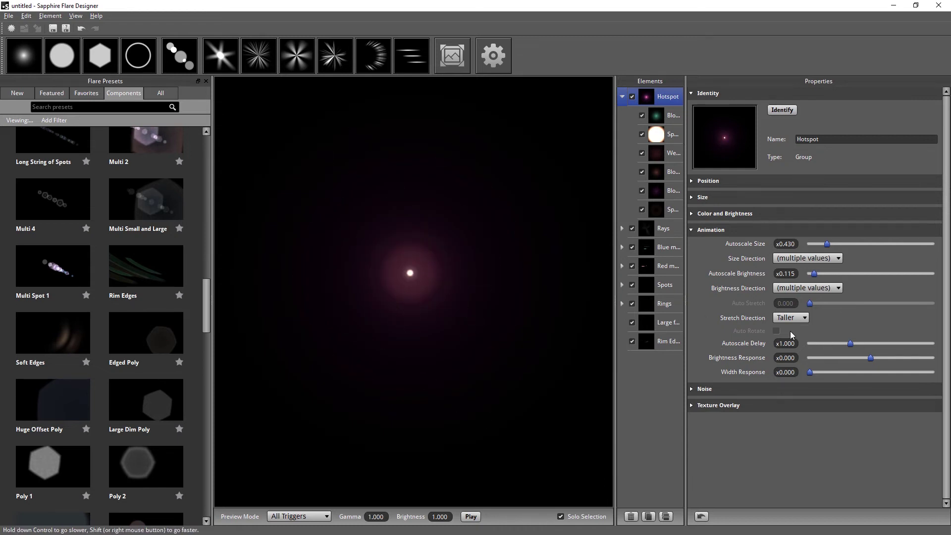
mouse_move(403, 281)
left_mouse_down()
mouse_move(611, 300)
mouse_move(499, 277)
mouse_move(416, 275)
left_mouse_up()
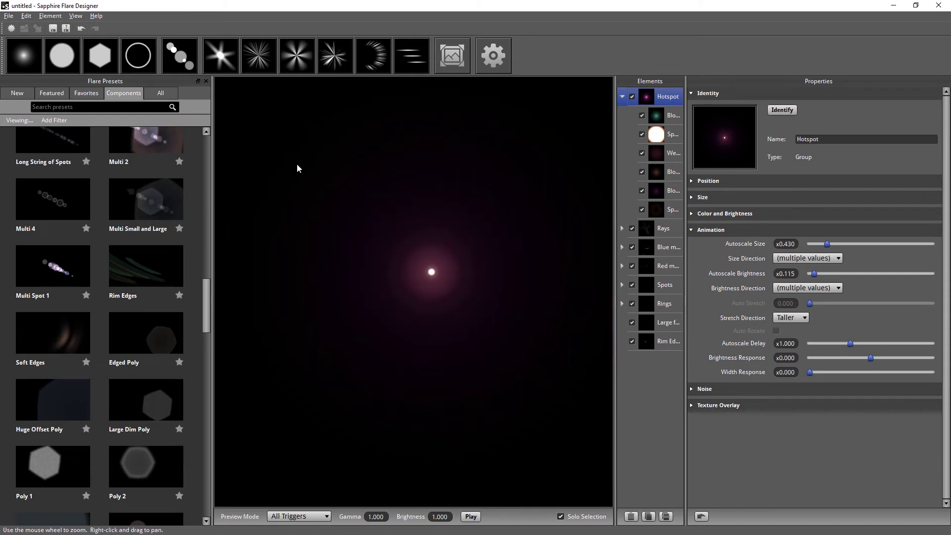
Enter a flare name and the description 'Customised Anamorphic Fun' in the Save Lens dialog.
left_click(56, 30)
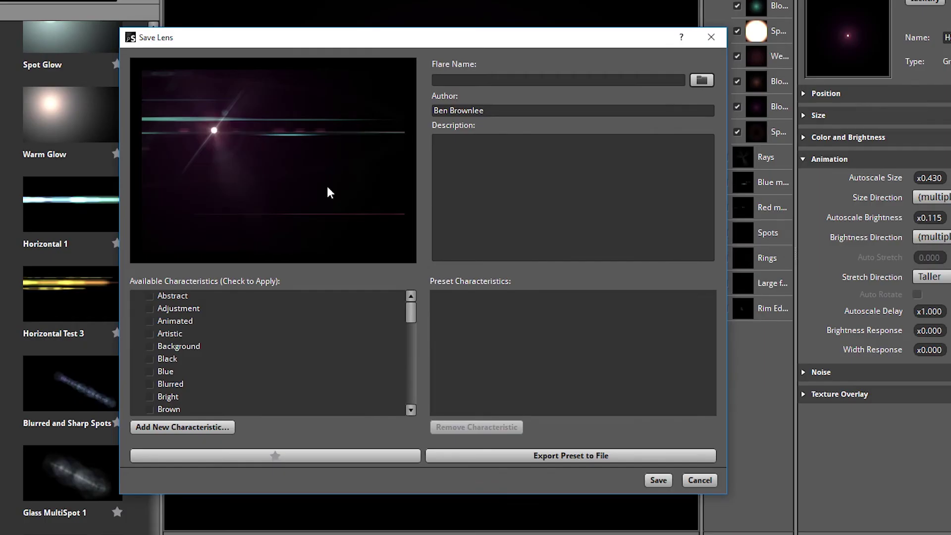
type("Bens")
type("'s anamorphic mo")
type("nster")
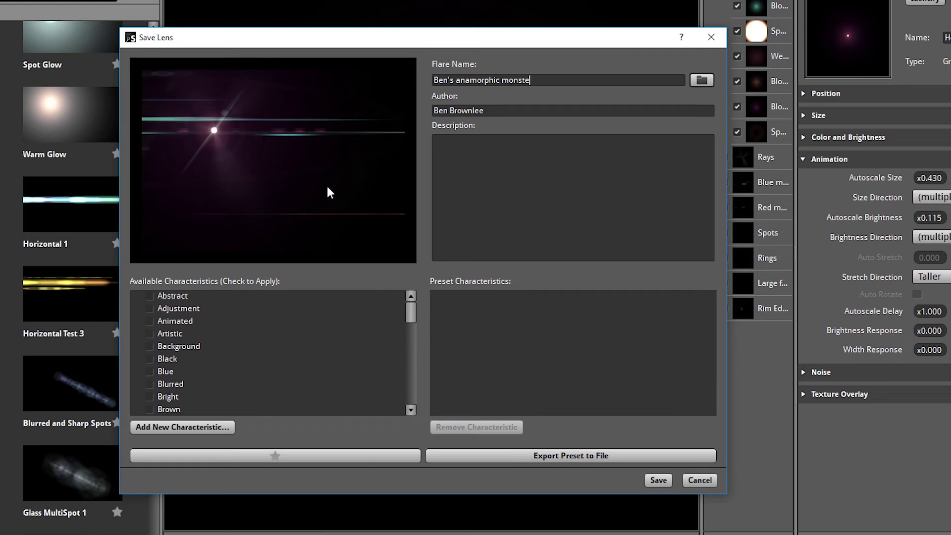
left_click(496, 172)
type("Customised Anamorphic")
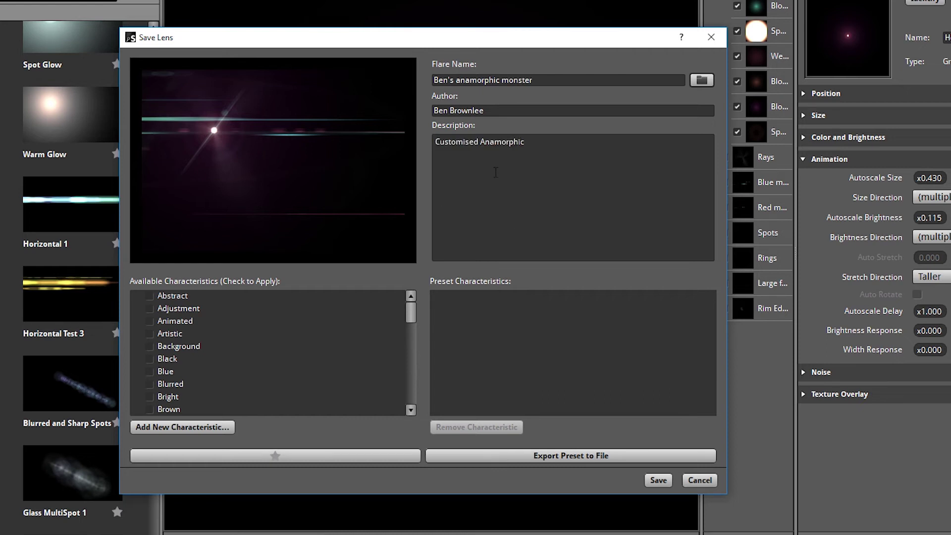
type(" Fun")
Tag the preset Bright, Extreme, Lighting and Red, then save it.
left_click_drag(410, 313, 413, 329)
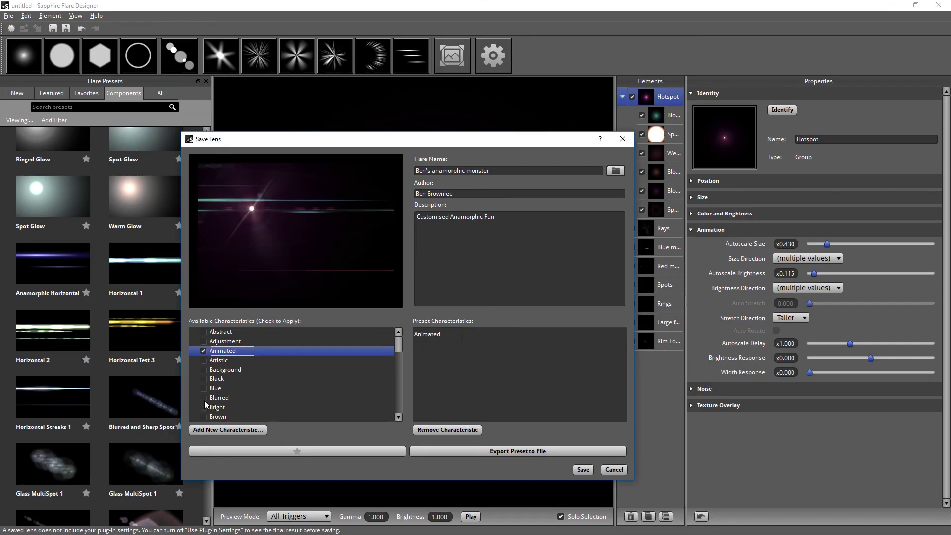
left_click(203, 407)
left_click_drag(400, 344, 401, 361)
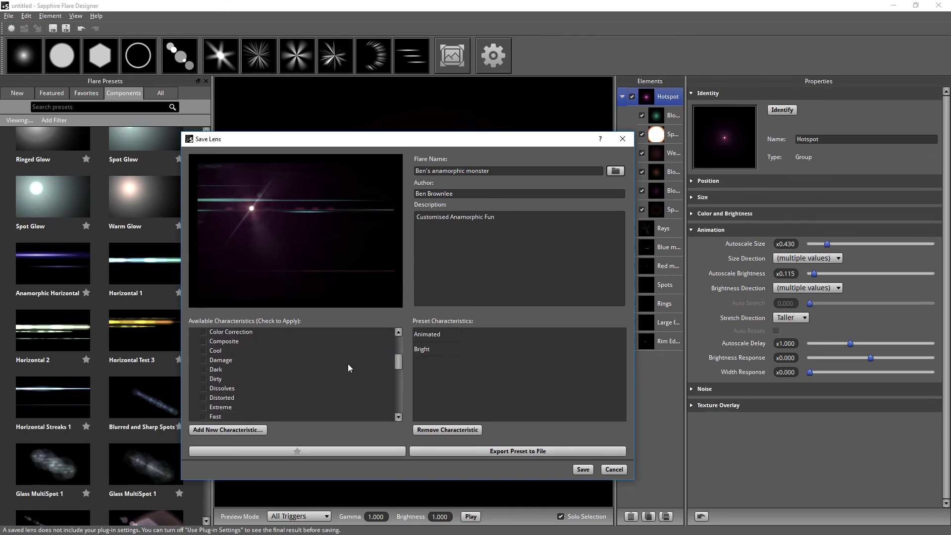
scroll(391, 369, "down", 2)
left_click(382, 358)
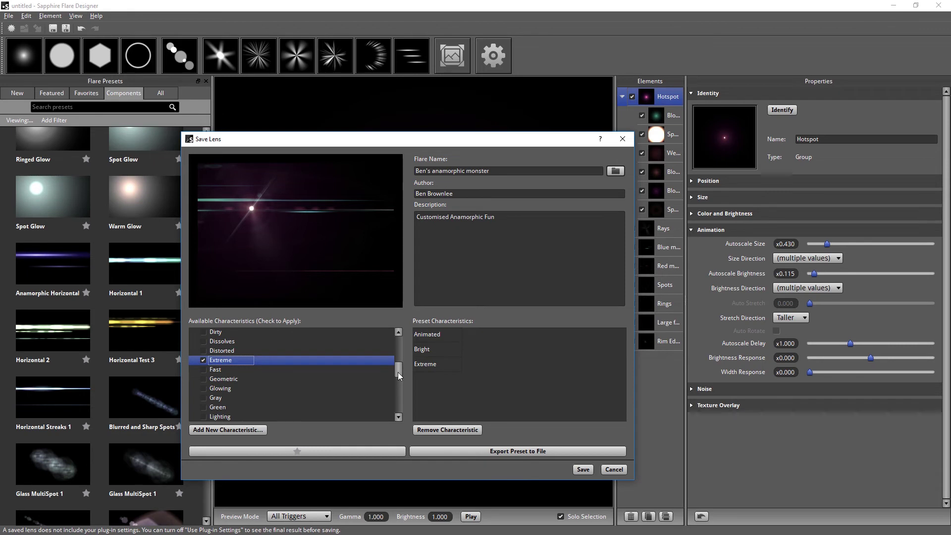
left_click_drag(397, 373, 398, 395)
left_click(389, 359)
left_click(383, 369)
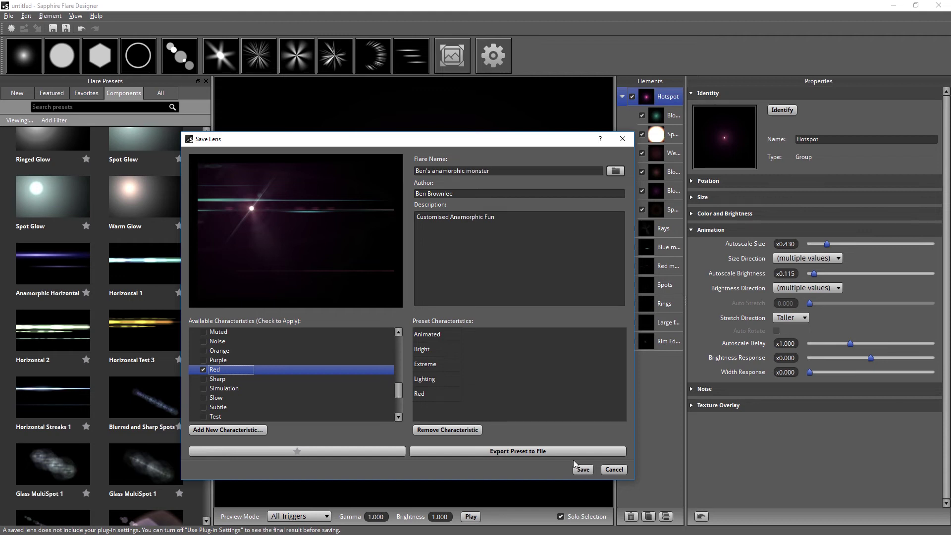
left_click(584, 470)
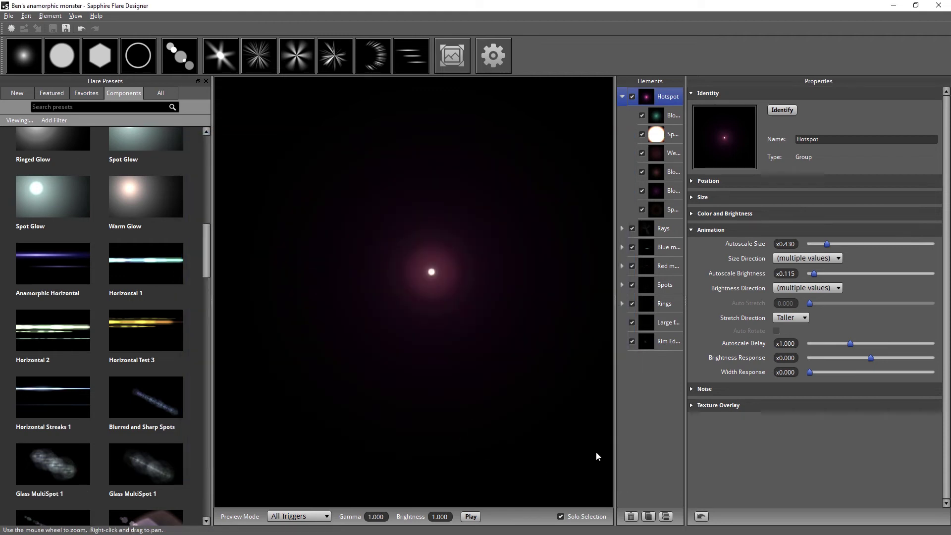
left_click(8, 16)
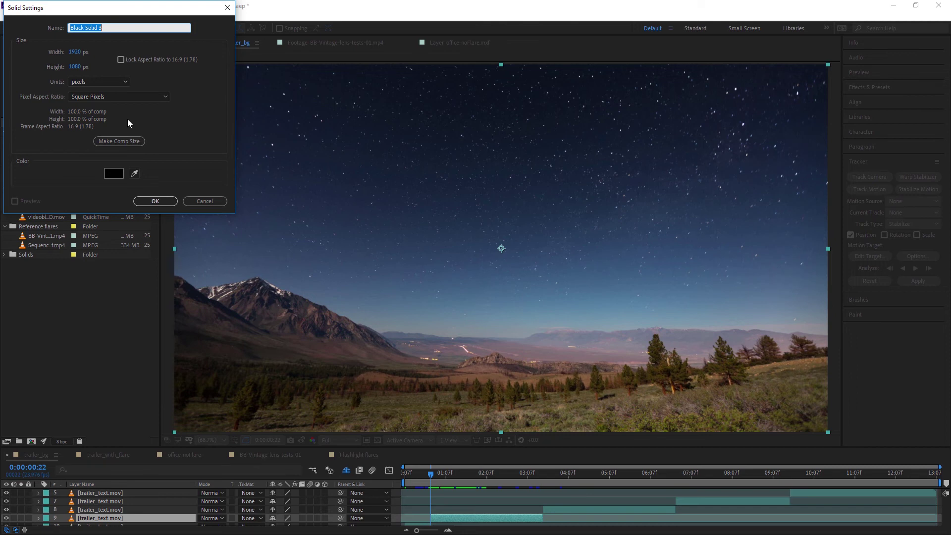
Create the solid 'Lens flare' and start it at the current frame.
type("Lens flare")
key("Return")
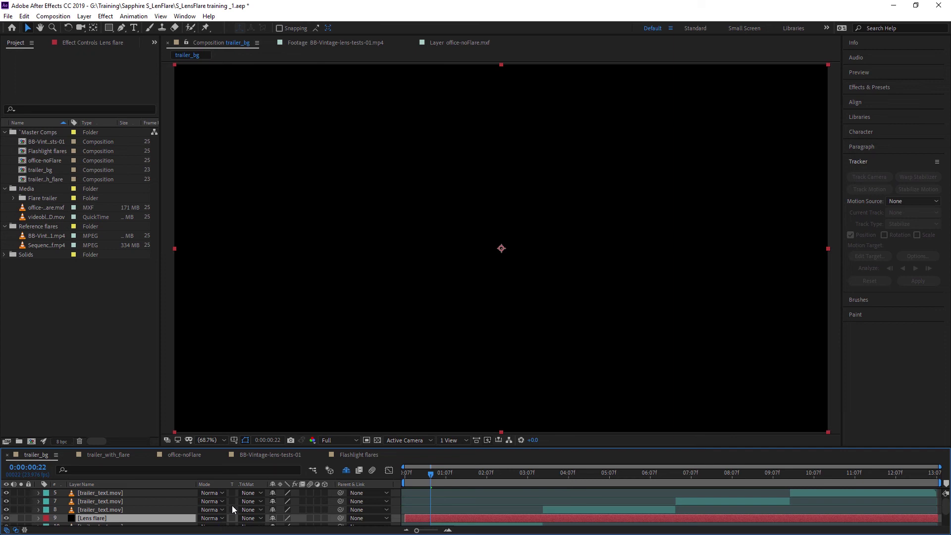
key("alt+bracketleft")
Trim the Lens flare layer's out-point to the first trailer_text clip's end.
left_click_drag(947, 511, 947, 516)
left_click_drag(431, 472, 431, 492)
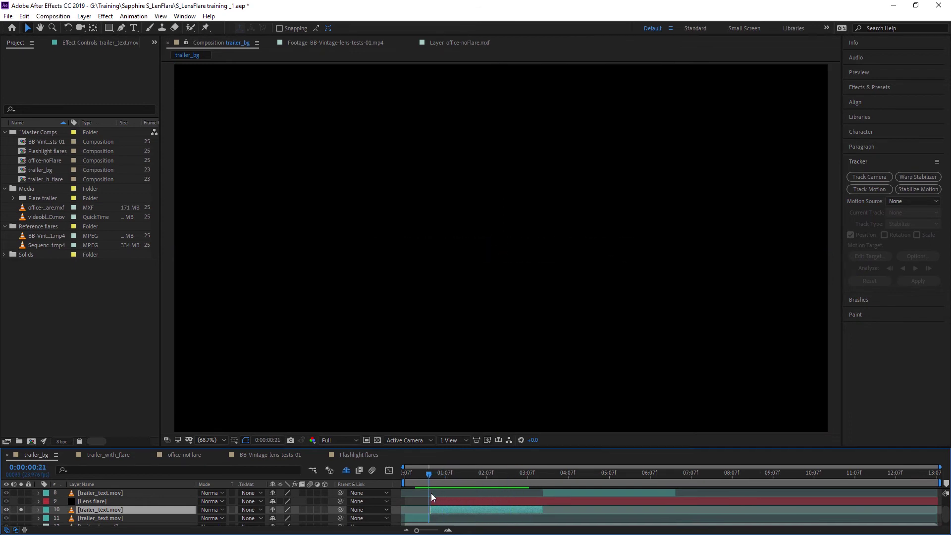
left_click(533, 502)
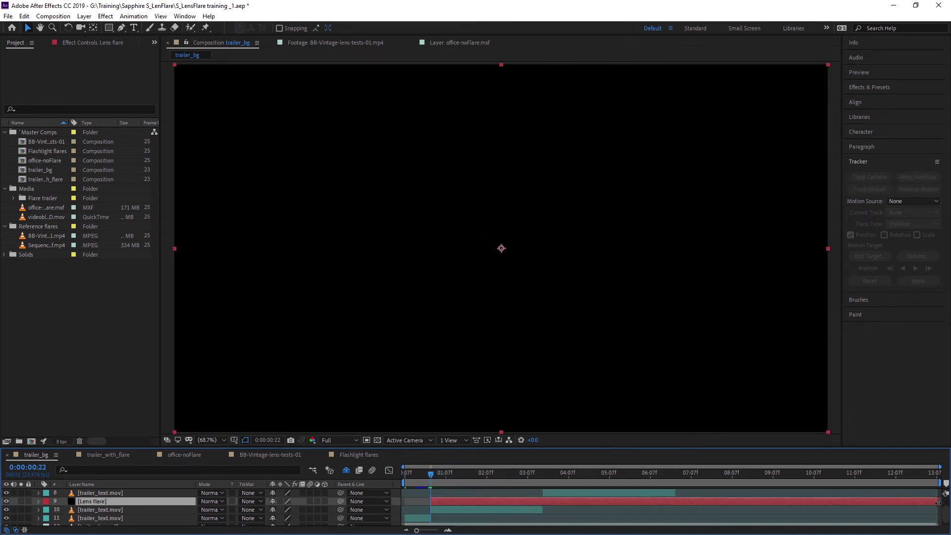
left_click_drag(937, 502, 545, 514)
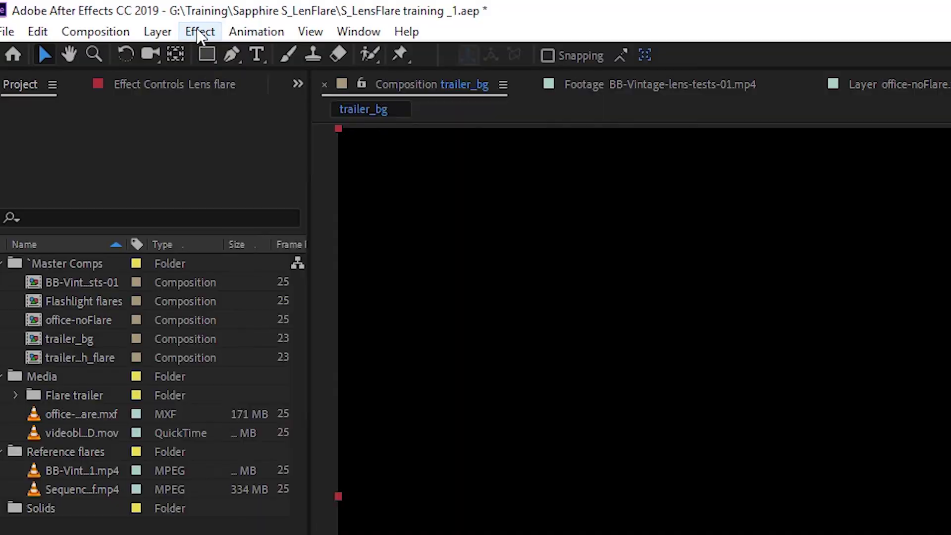
Apply S_LensFlare to the Lens flare layer and load its preset library.
left_click(105, 16)
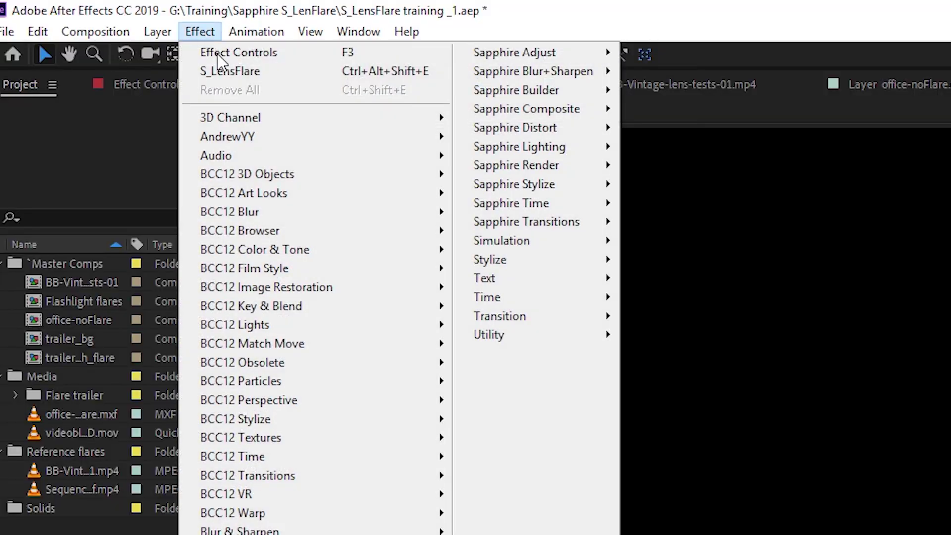
left_click(246, 72)
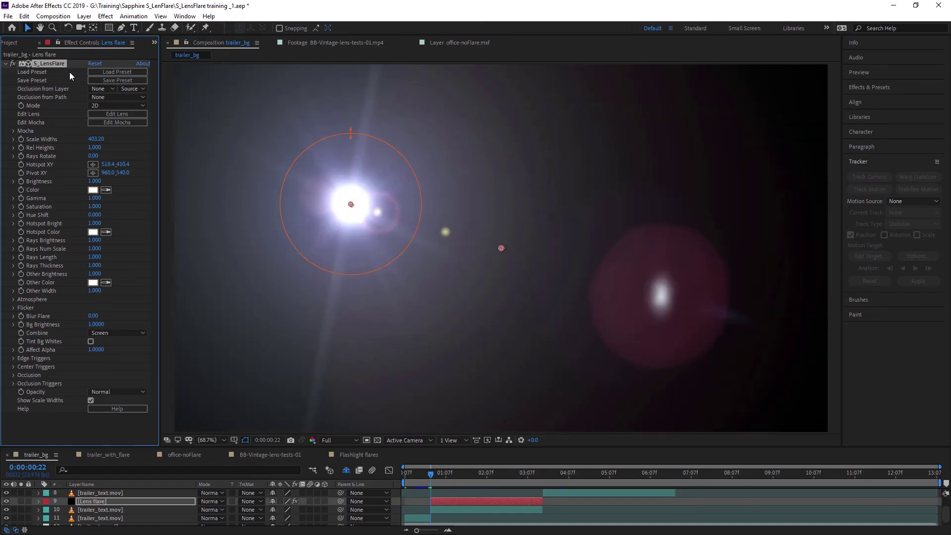
left_click(110, 71)
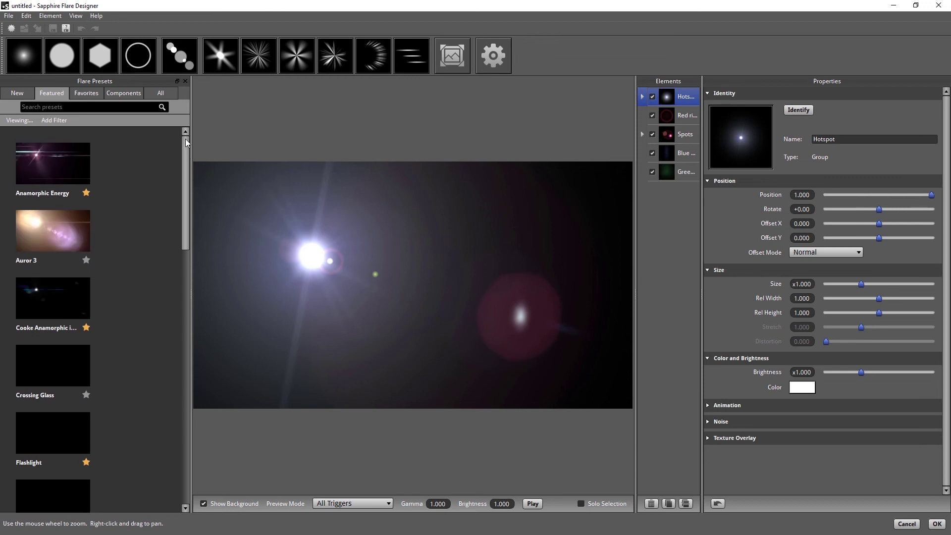
Search presets for 'ben', load Ben's anamorphic monster, preview it, and apply it in After Effects.
left_click(54, 106)
type("bens")
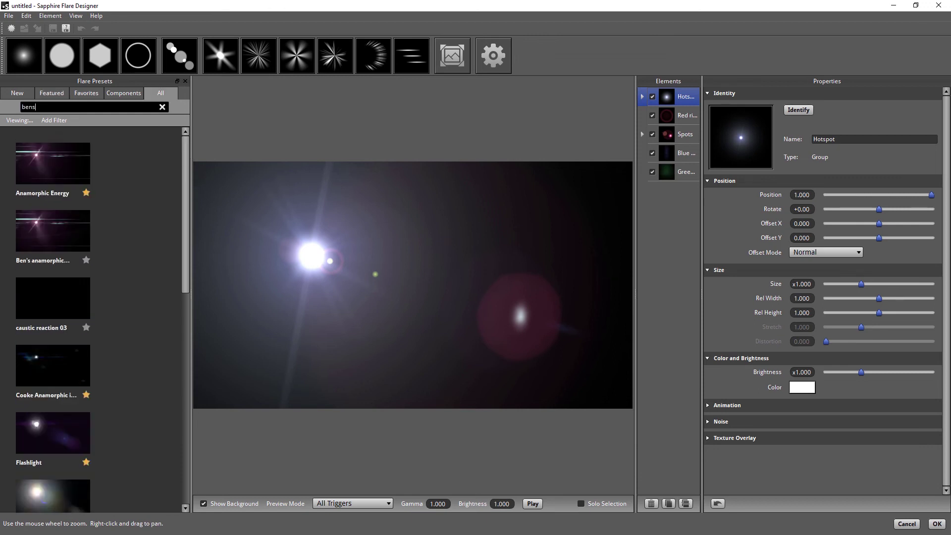
key("BackSpace")
left_click(55, 232)
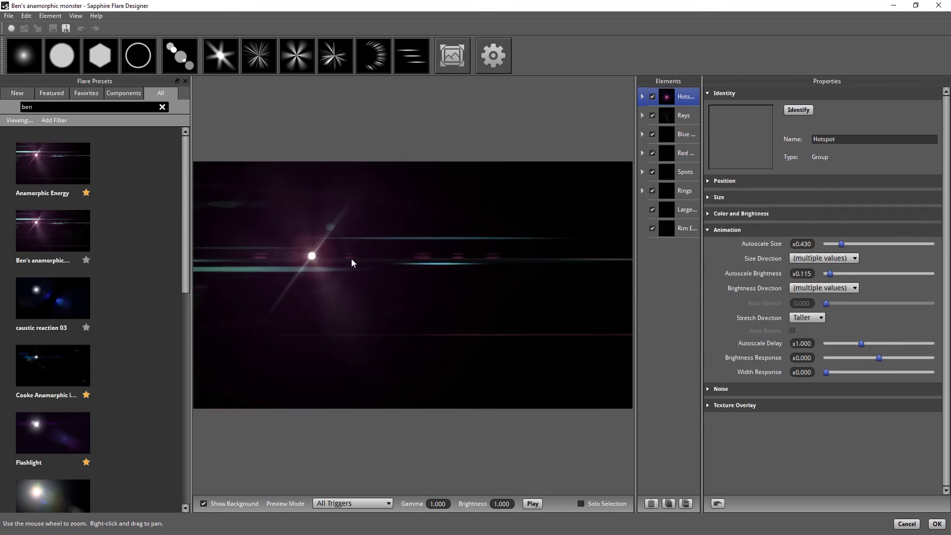
left_click_drag(337, 247, 482, 291)
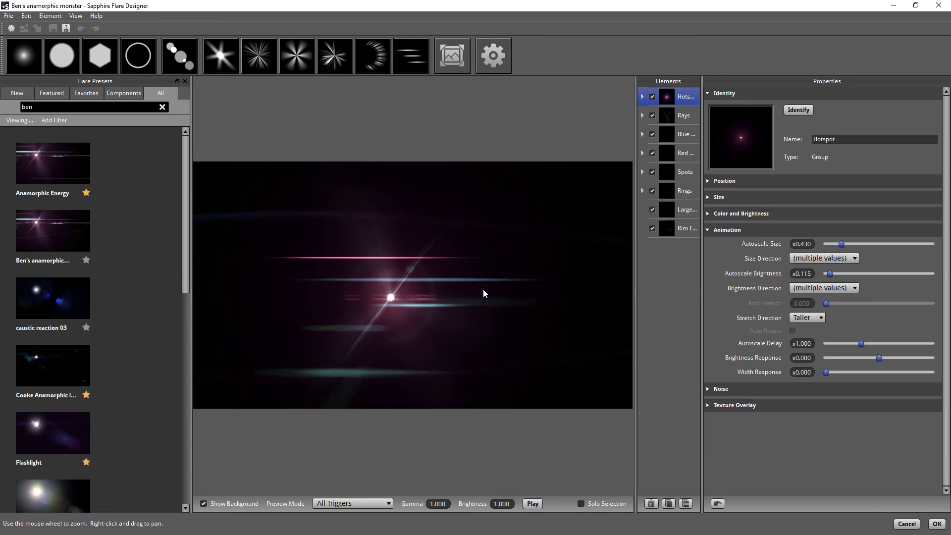
left_click(935, 524)
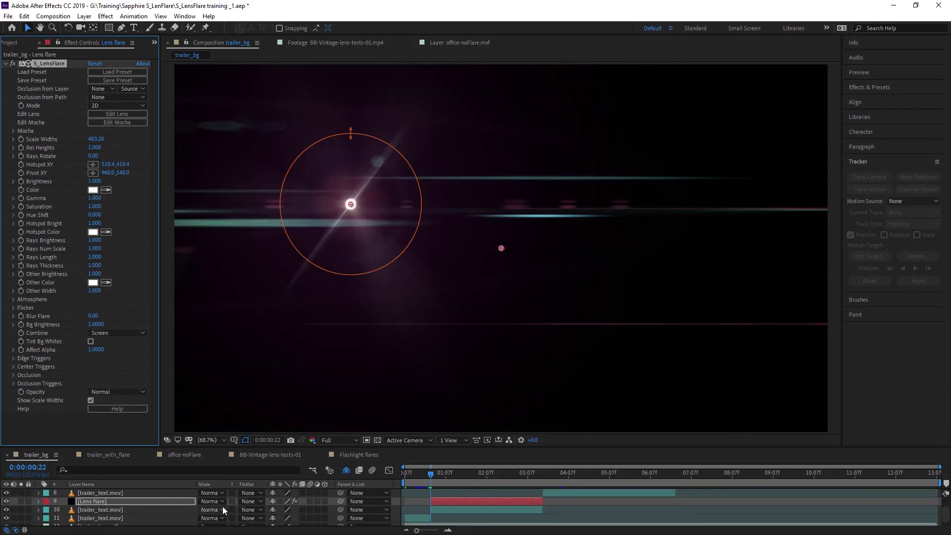
Set the Lens flare layer's blend mode to Screen at the frame where the title appears.
left_click(215, 501)
left_click(244, 192)
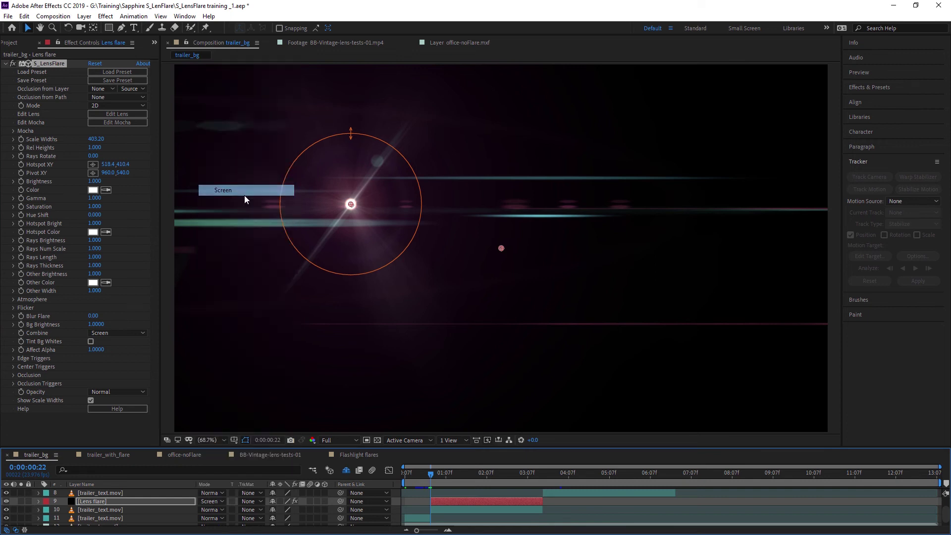
left_click(485, 509)
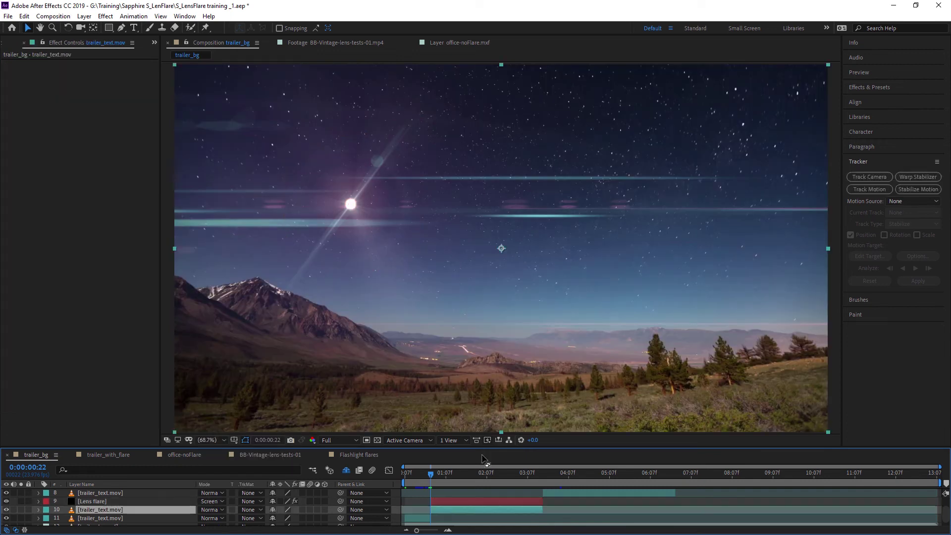
left_click_drag(431, 479, 444, 480)
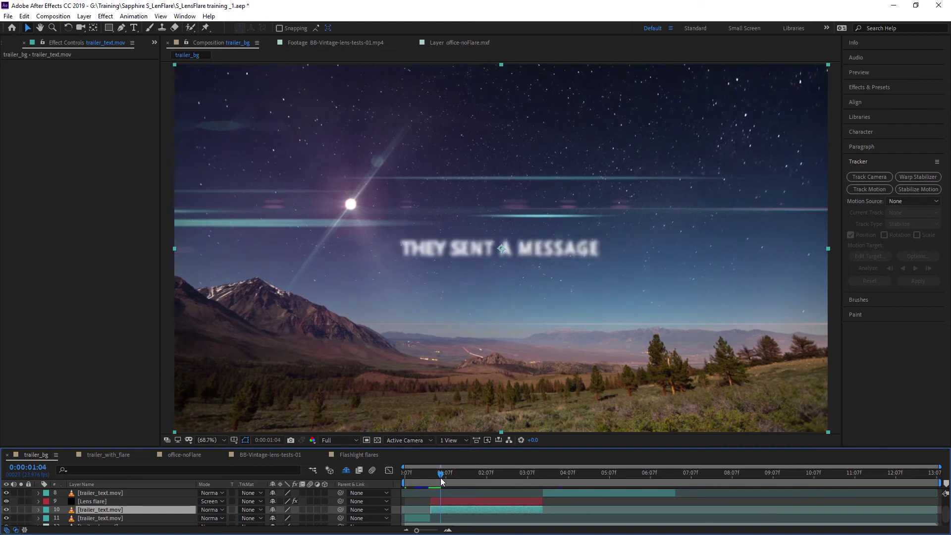
left_click(94, 501)
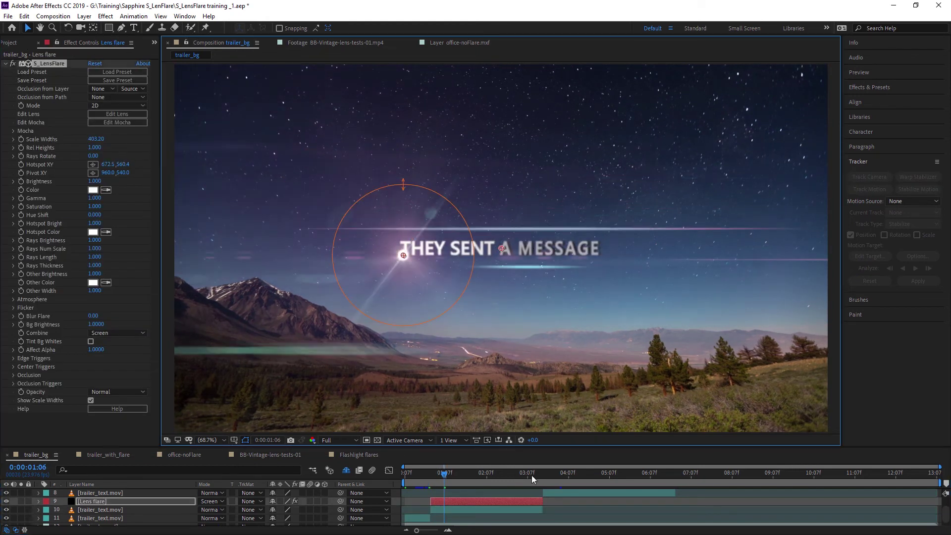
Move the flare's Hotspot XY across onto the full title.
left_click_drag(542, 472, 524, 470)
left_click_drag(409, 257, 566, 260)
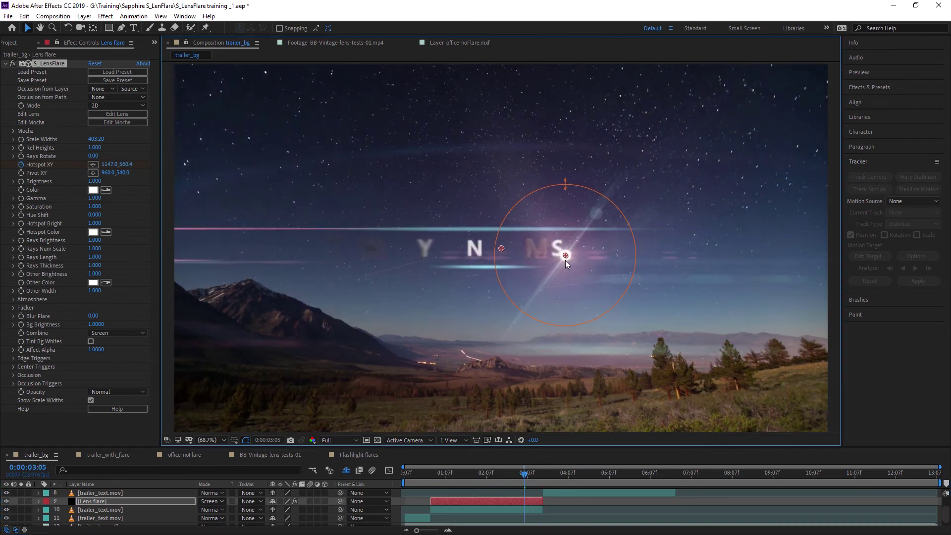
mouse_move(529, 472)
left_mouse_down()
mouse_move(446, 477)
mouse_move(516, 480)
left_mouse_up()
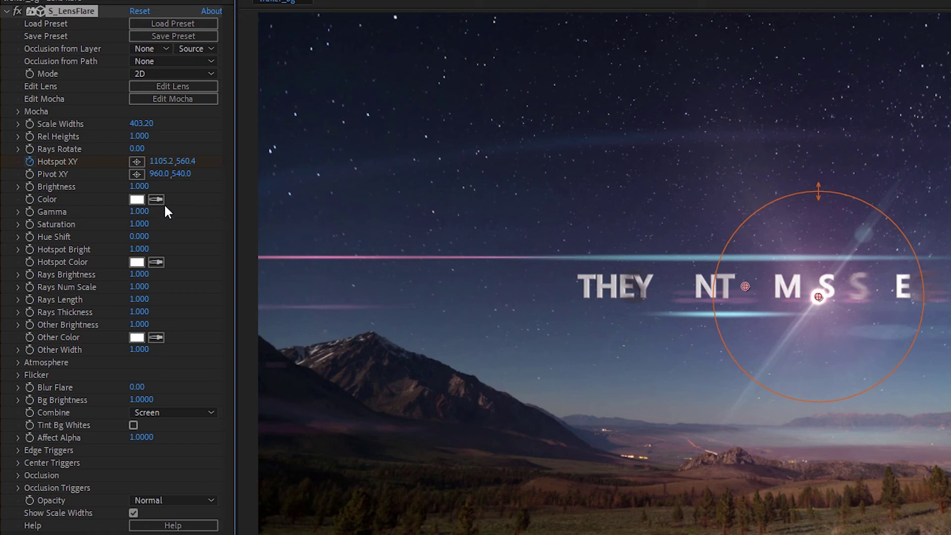
Set Scale Widths to 443.20 and reopen the flare in Flare Designer via Edit Lens.
left_click_drag(140, 128, 99, 143)
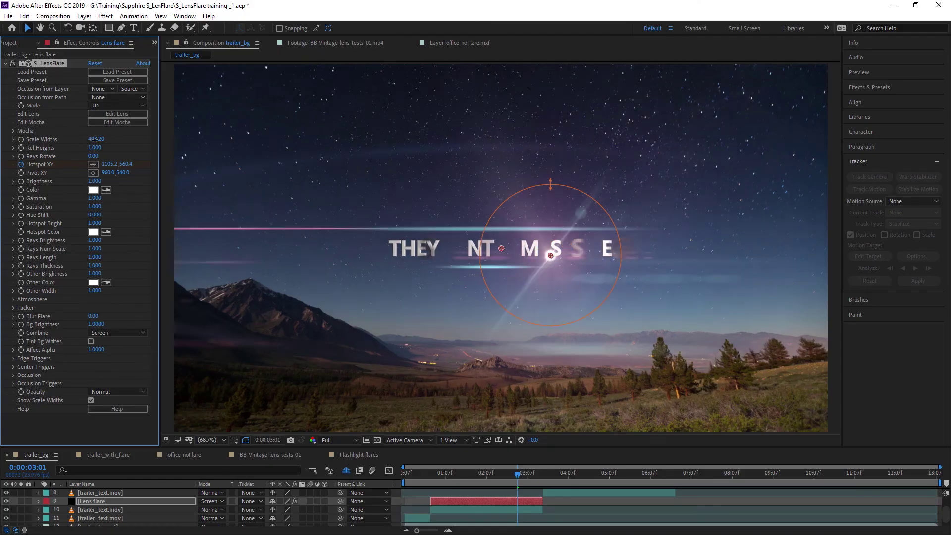
left_click_drag(550, 191, 551, 159)
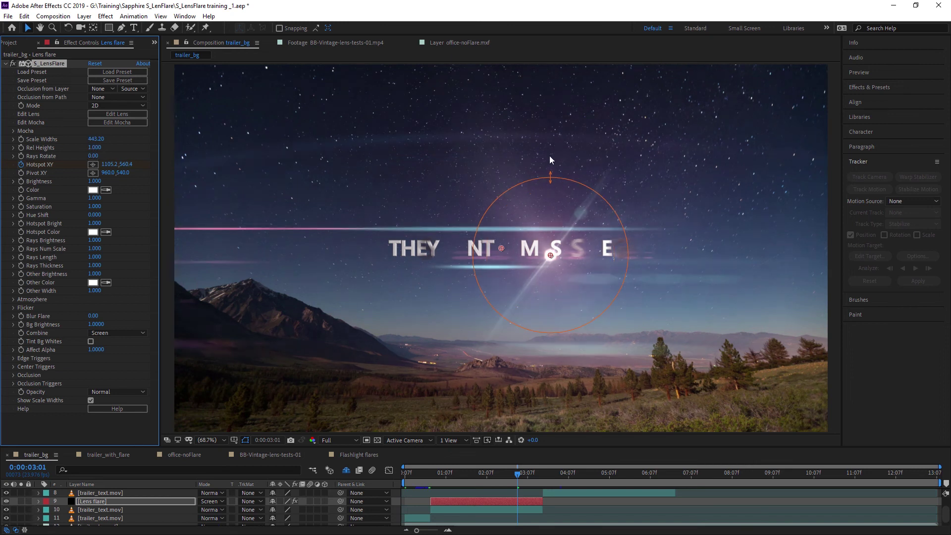
left_click(121, 114)
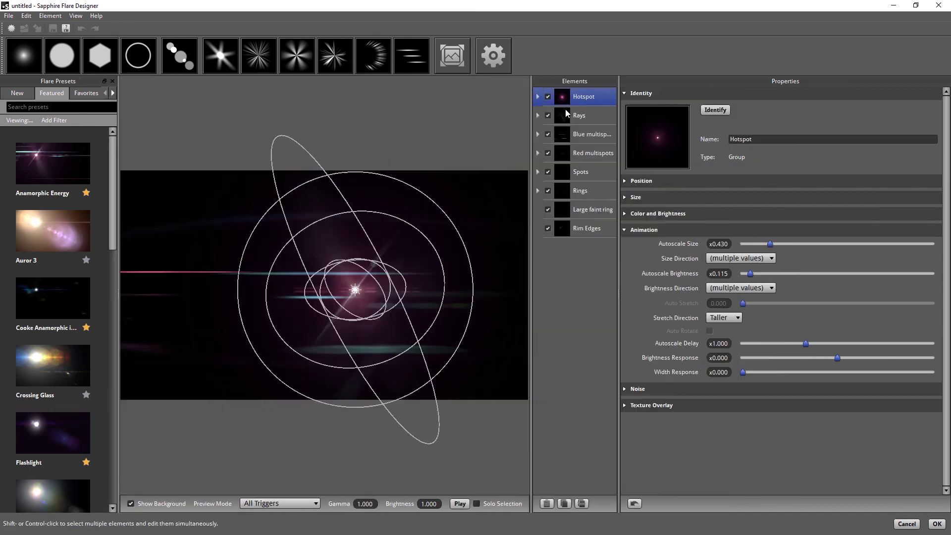
Flatten the hotspot to Rel Width 1.100 and Rel Height 0.210.
left_click(625, 198)
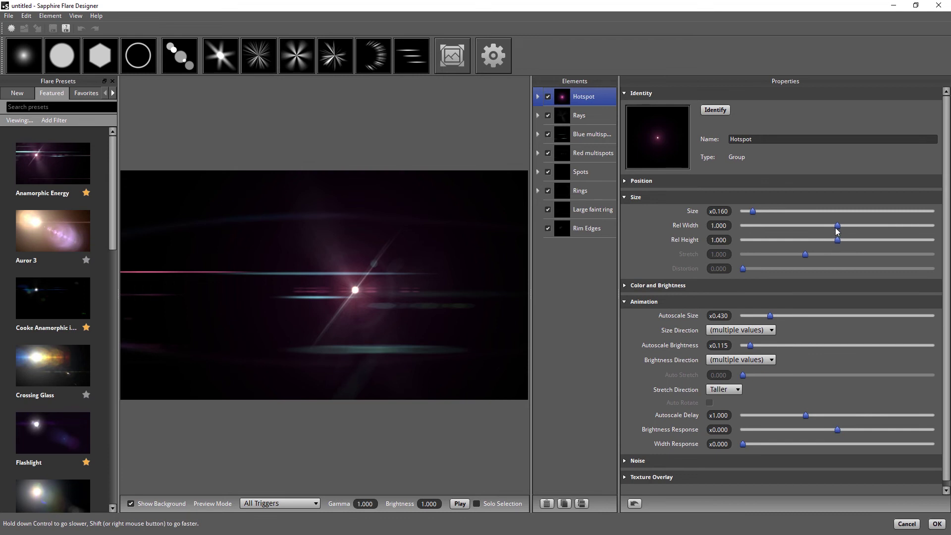
left_click_drag(835, 240, 762, 240)
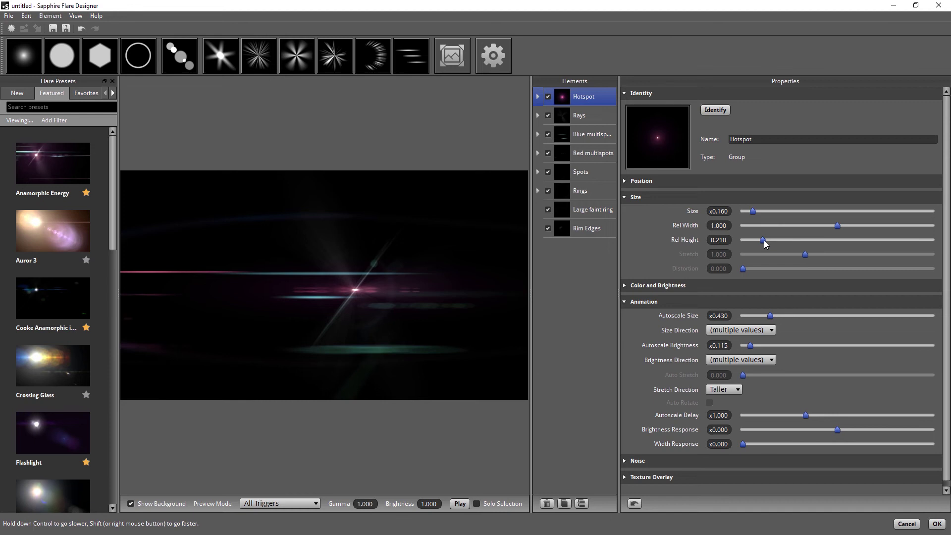
Apply the edited flare and play its preview over the title, stopping at 0:00:02:19.
left_click(934, 524)
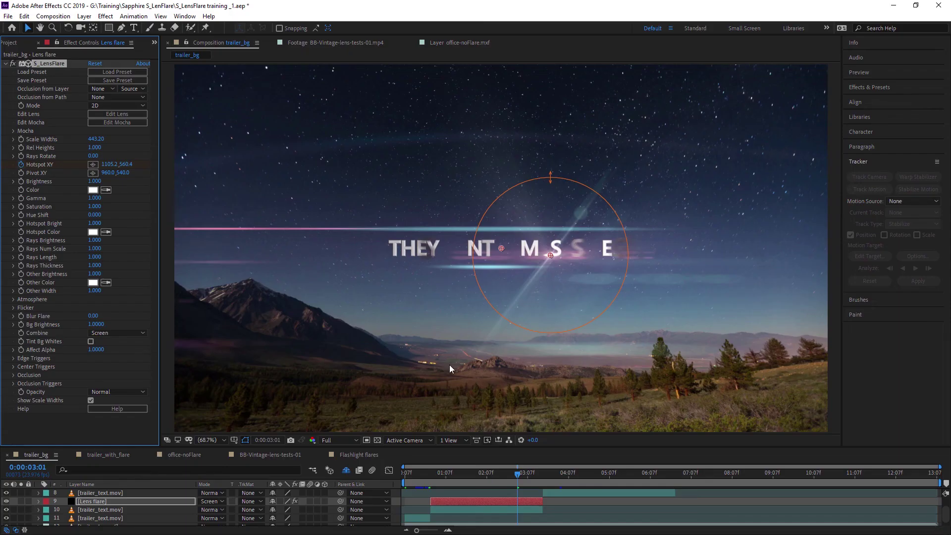
left_click_drag(485, 471, 513, 480)
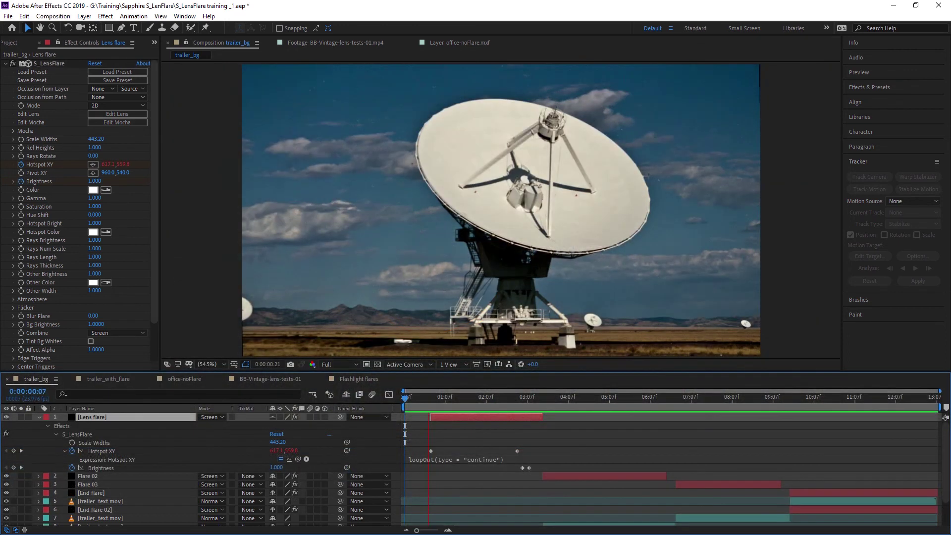
key("space")
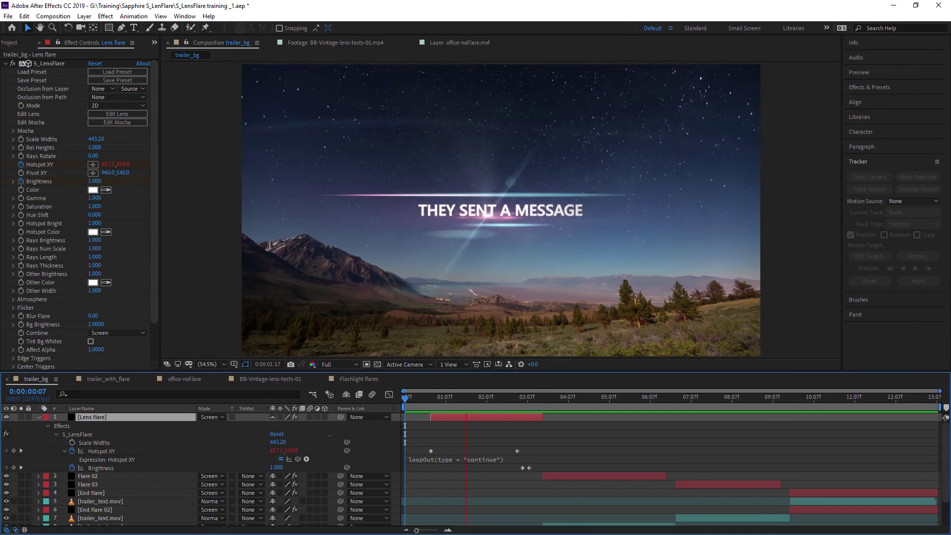
left_click(505, 407)
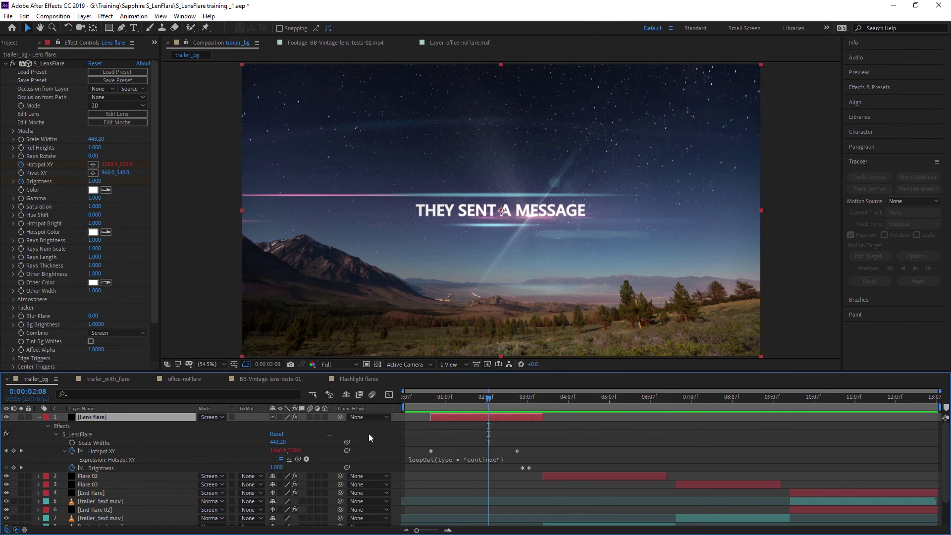
In the office-noFlare comp, solo Point Light 1 and Black Solid 1 at a frame showing the flare.
left_click(184, 379)
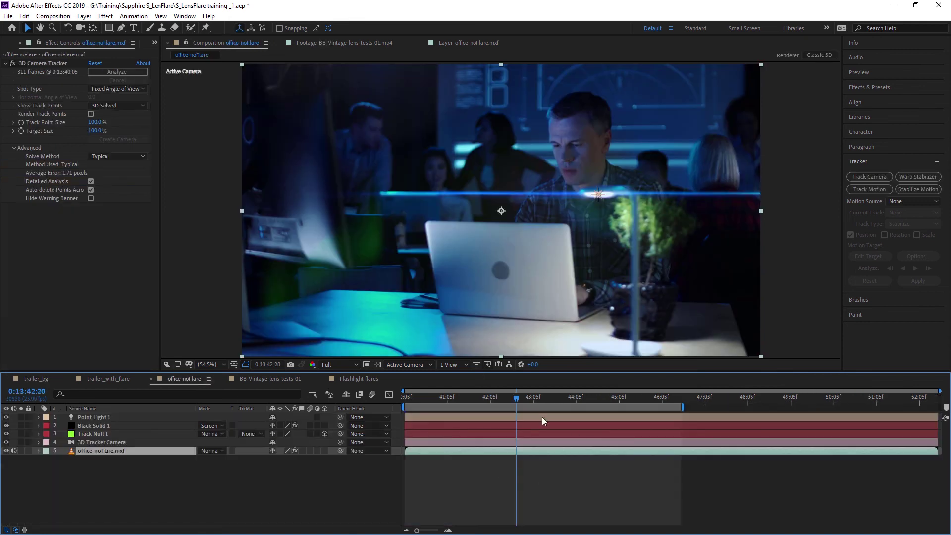
left_click(407, 397)
left_click_drag(407, 404, 645, 398)
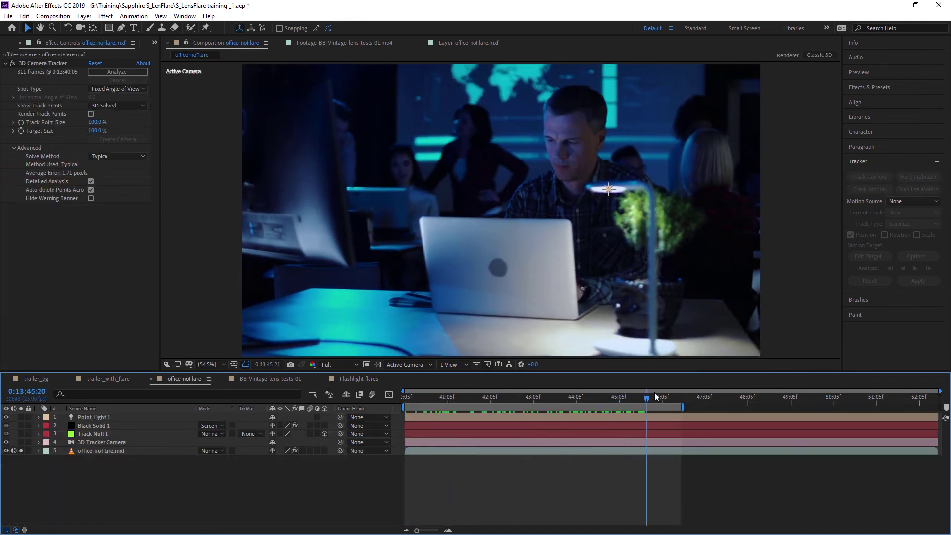
left_click(21, 417)
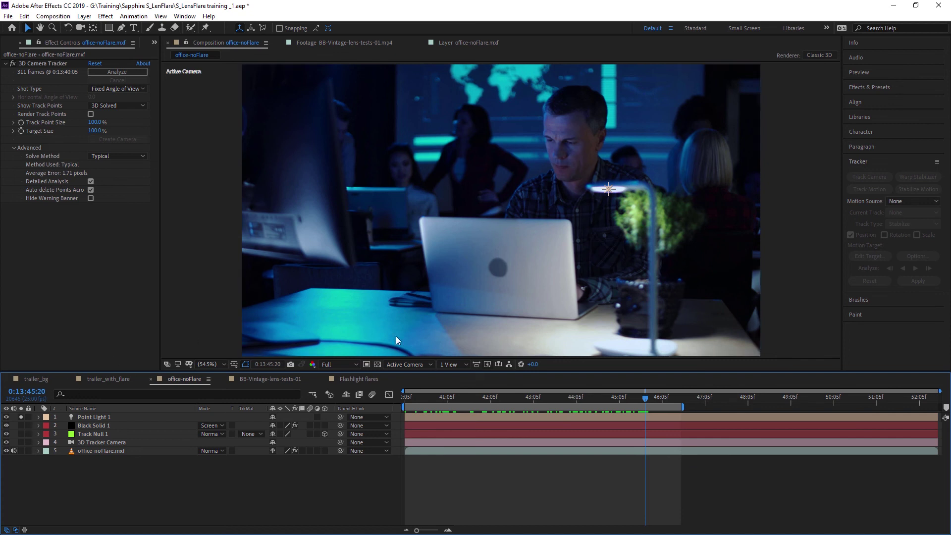
left_click(21, 425)
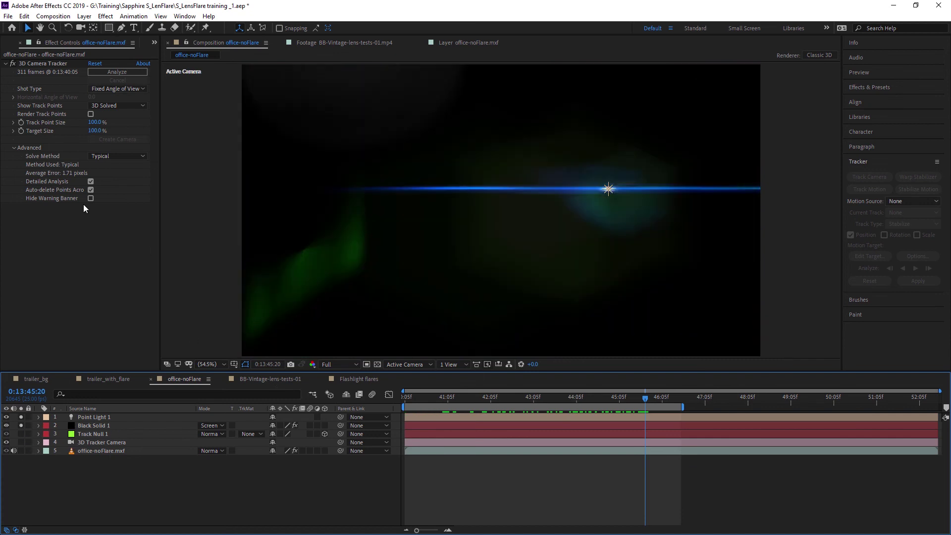
left_click(85, 425)
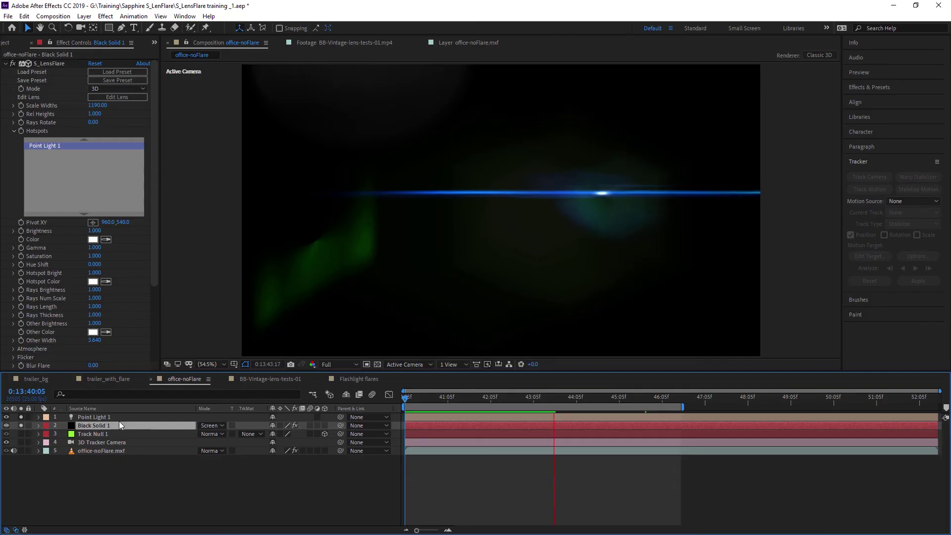
Raise Point Light 1's Light Options Intensity to 145%.
left_click(38, 417)
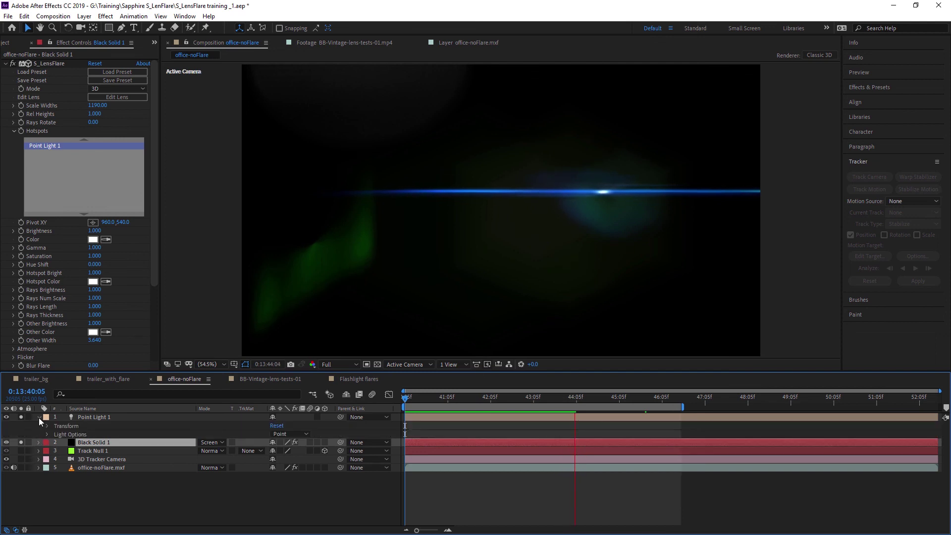
left_click(49, 434)
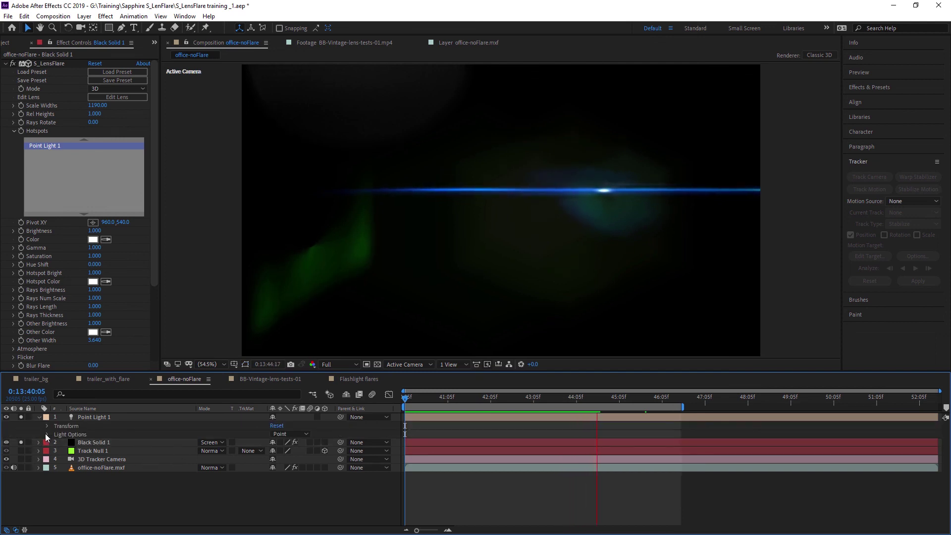
left_click_drag(274, 441, 301, 442)
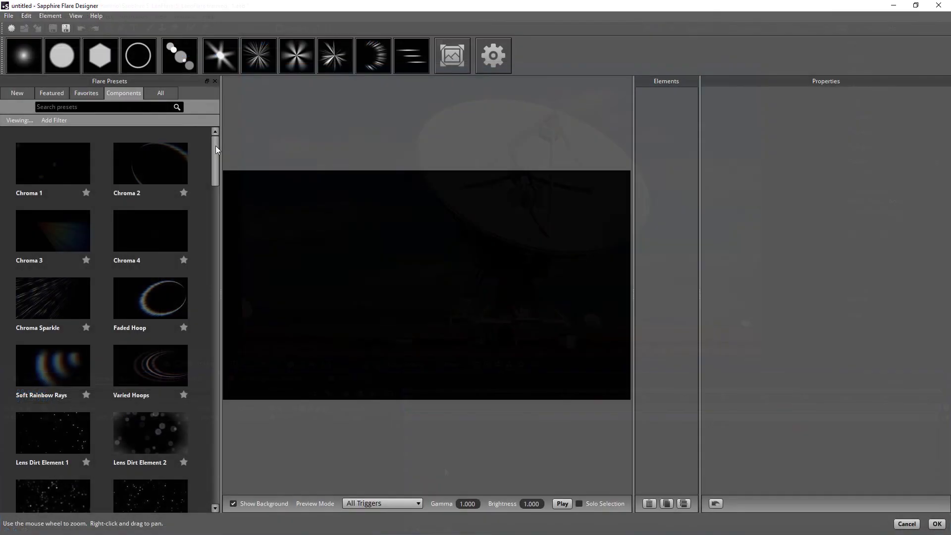
left_click_drag(215, 146, 214, 213)
Add a single Spot Glow component shrunk to size x0.215.
double_click(139, 292)
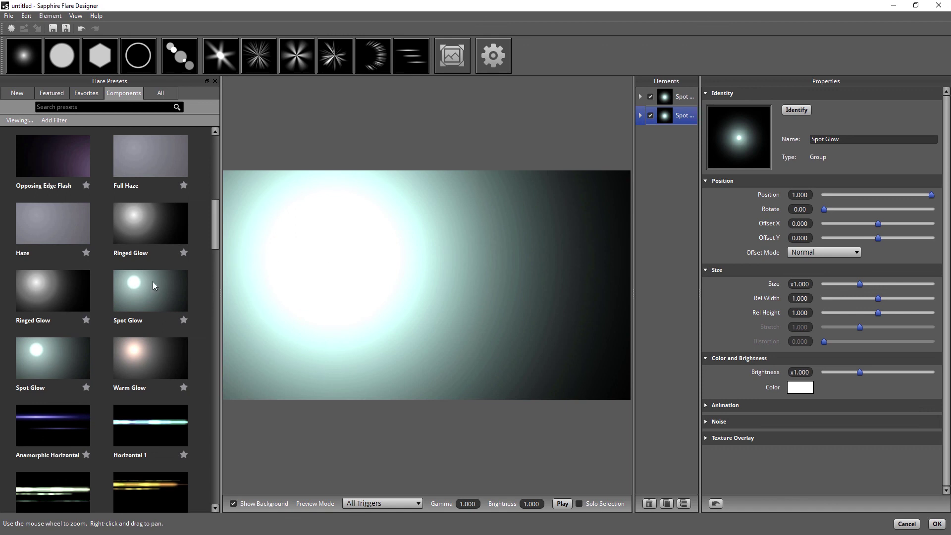
key("Delete")
left_click_drag(860, 284, 834, 289)
Add the Soft Edges and Large Dim Poly hexagon components to the flare.
scroll(210, 255, "down", 10)
left_click_drag(53, 369, 400, 368)
left_click_drag(150, 436, 467, 306)
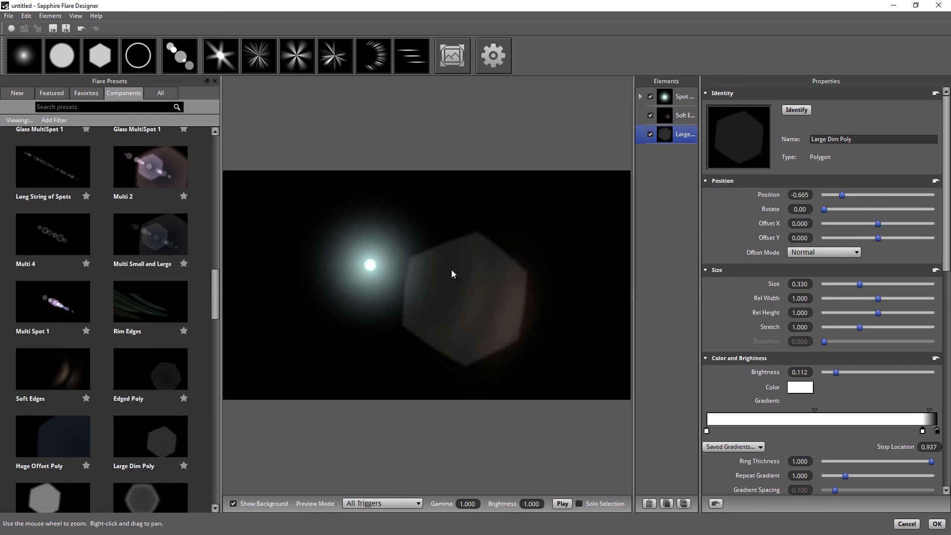